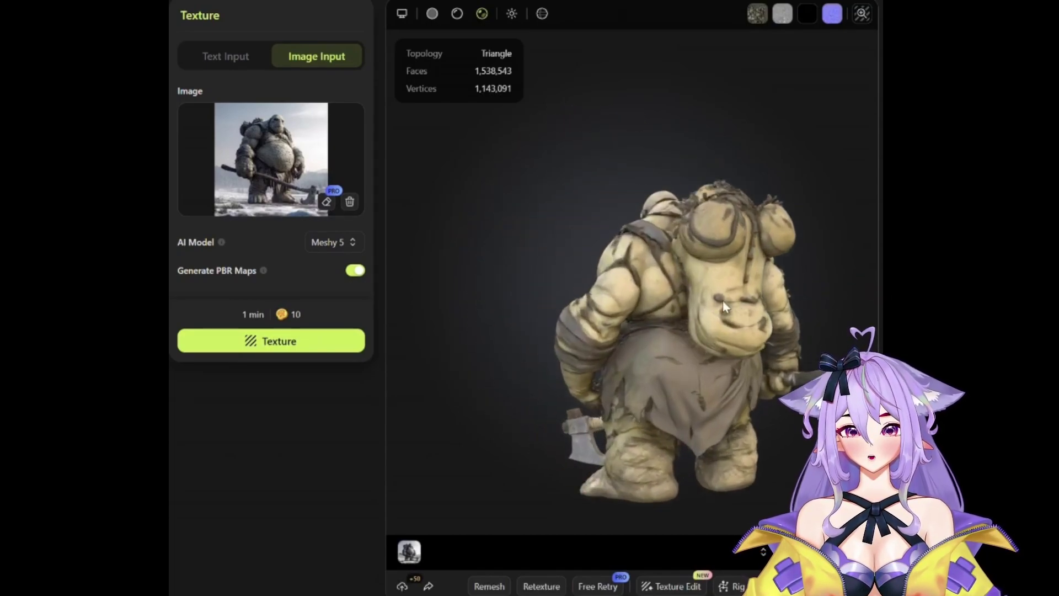
Examine the textured ogre model from the front and back, close up and at full size
scroll(621, 296, up, 5)
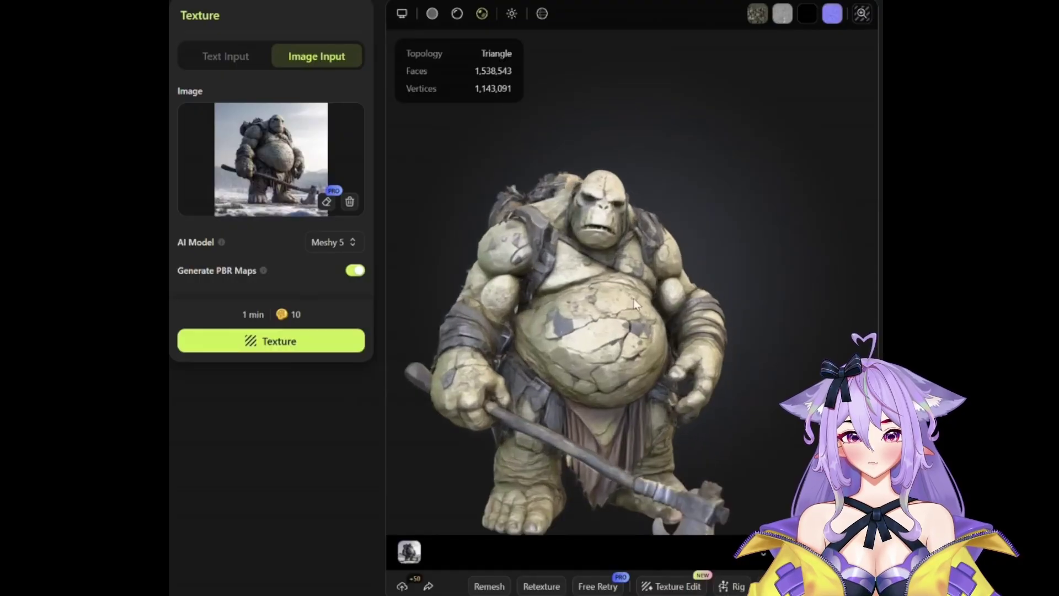
drag(617, 296, 664, 307)
scroll(657, 303, down, 3)
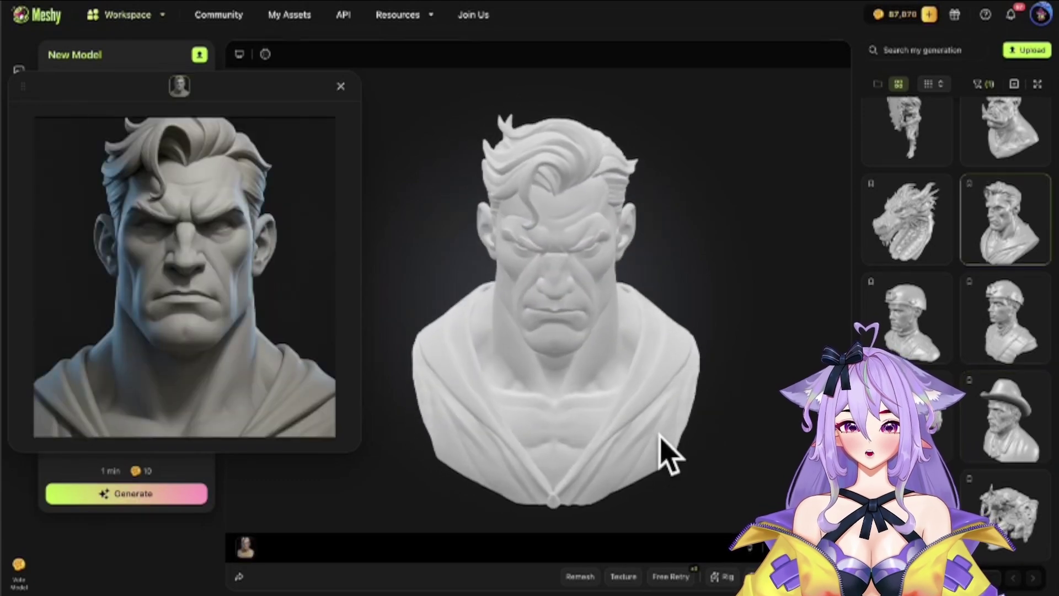
Rotate the untextured man bust, orc bust and horned sword-bearer models to compare them with their reference images
drag(669, 449, 728, 439)
drag(718, 401, 615, 401)
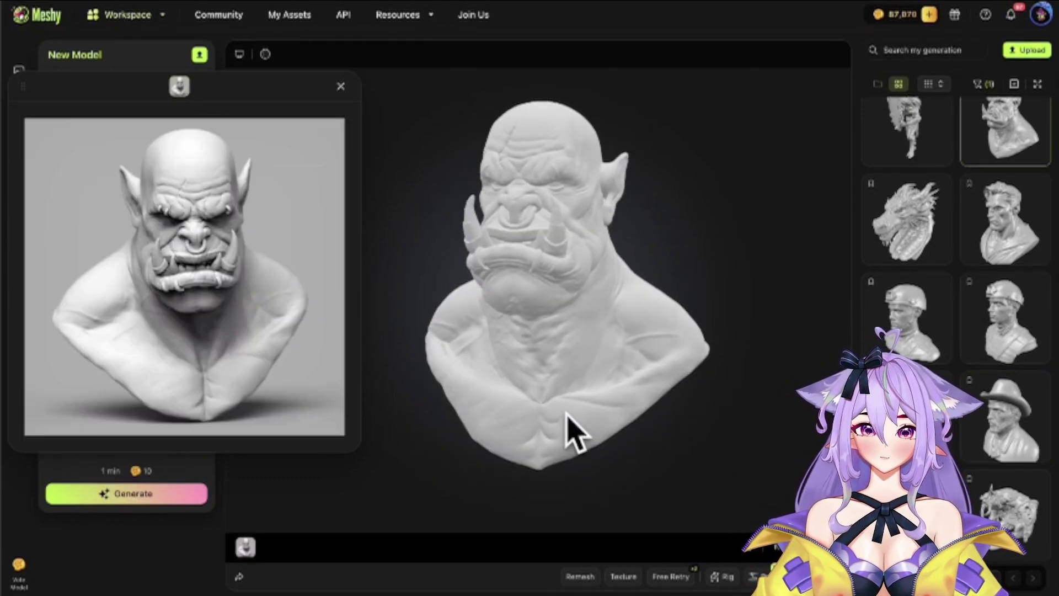
drag(568, 433, 636, 429)
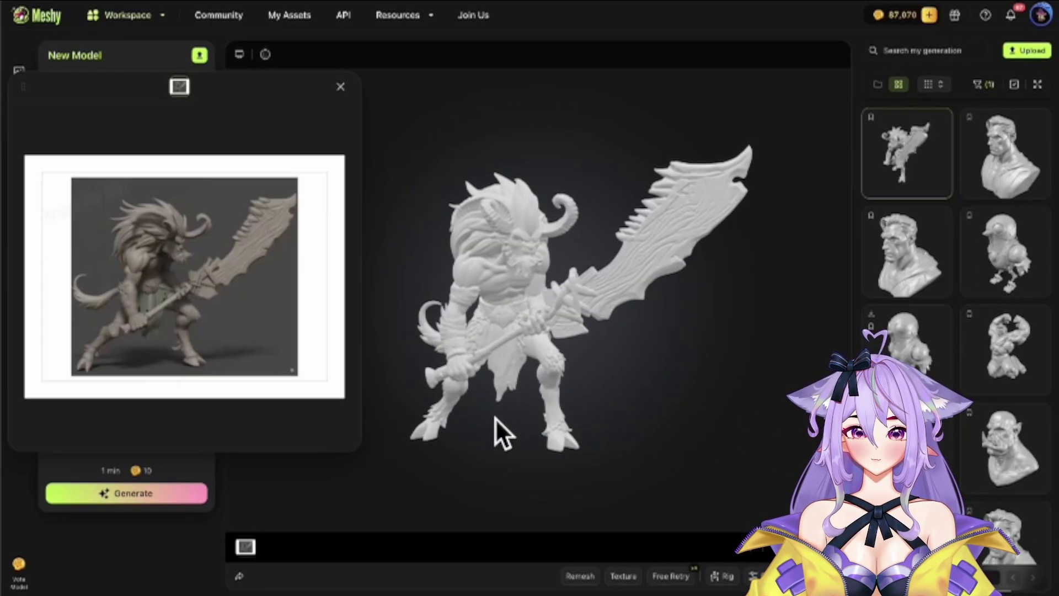
drag(495, 418, 564, 388)
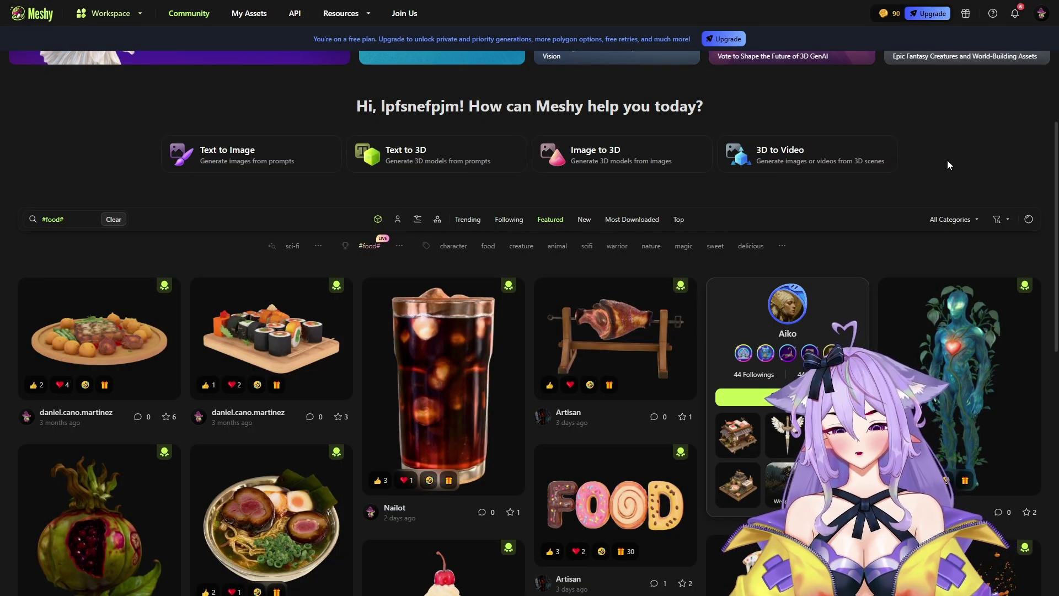
Open the Mystical Fruit model from the community #food# gallery and view its source image before closing the image
scroll(947, 160, down, 3)
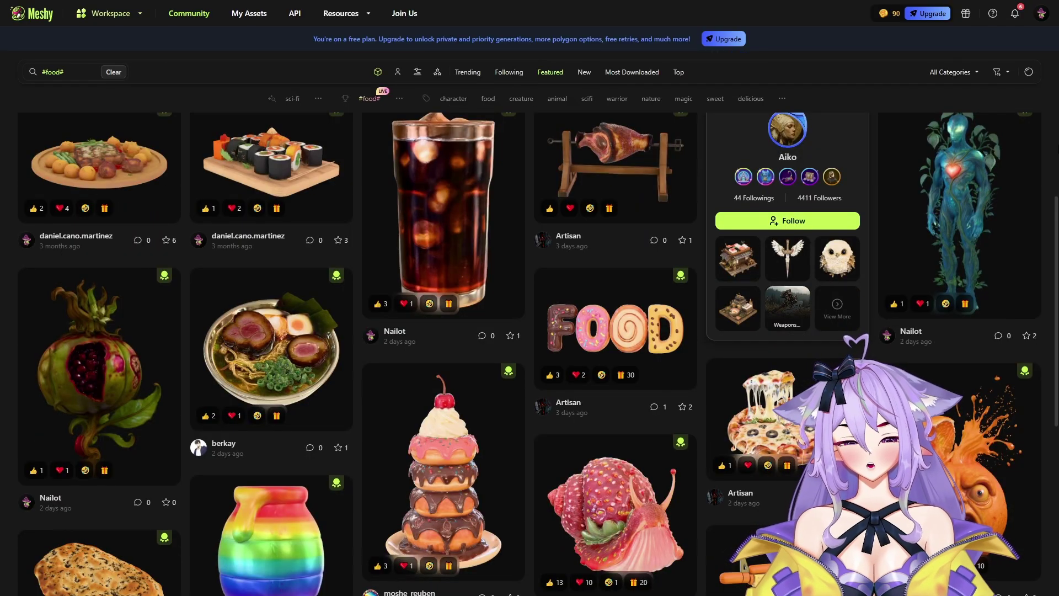
click(86, 368)
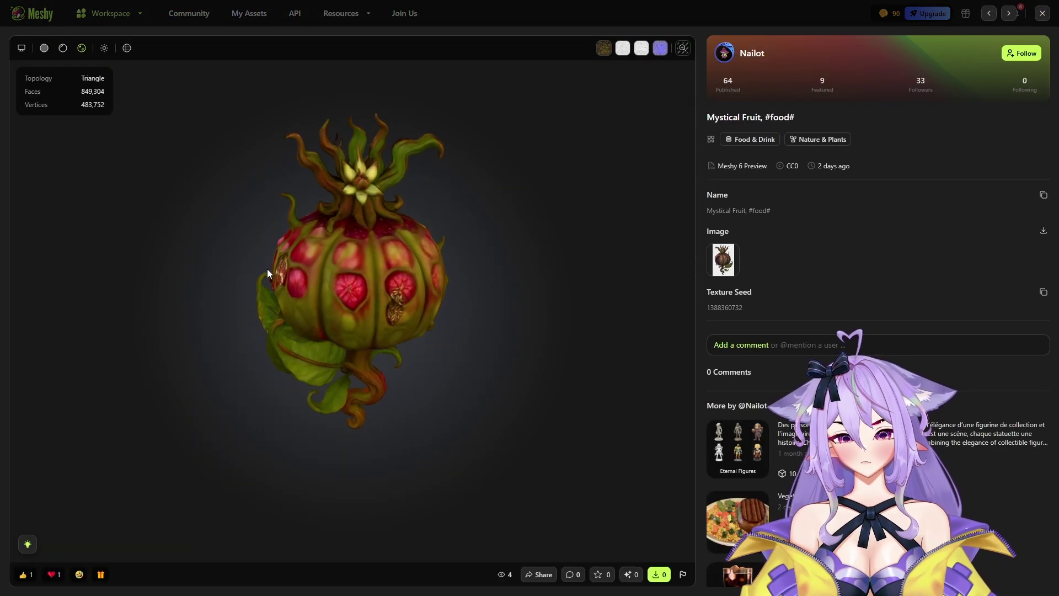
click(723, 262)
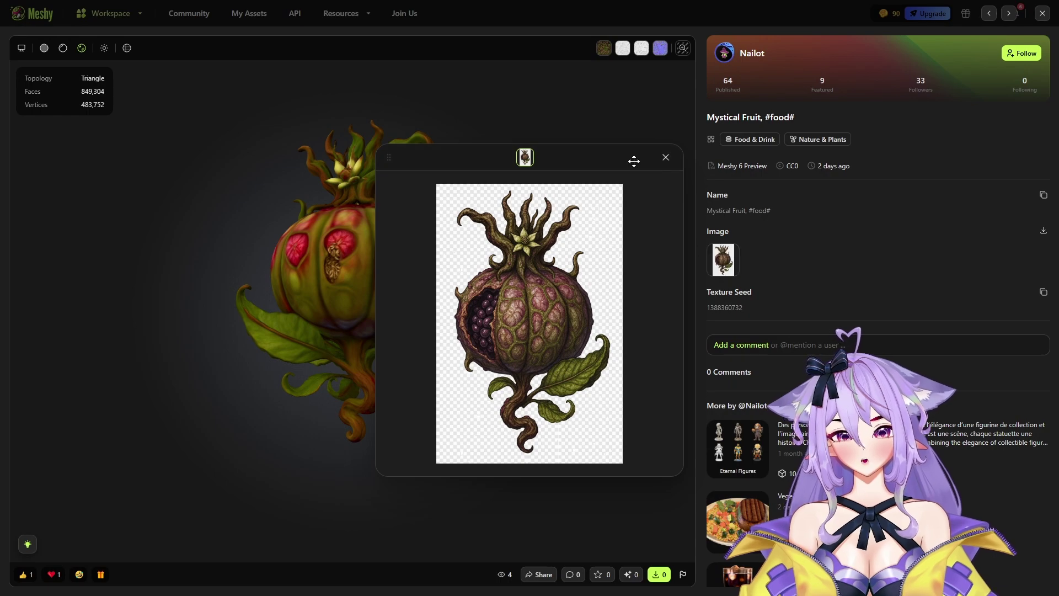
click(666, 159)
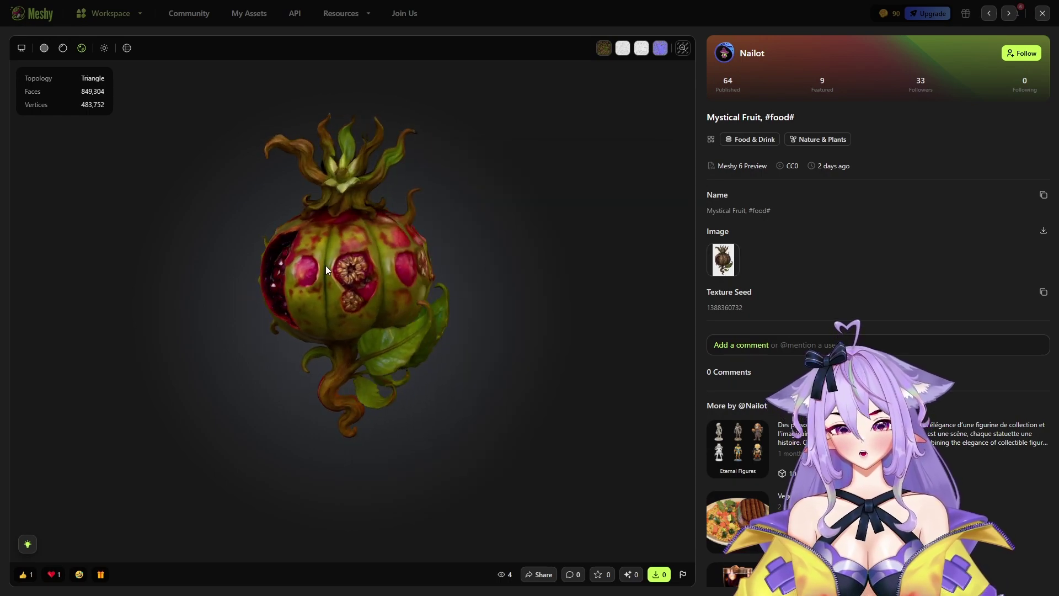
Inspect the Mystical Fruit model's seed cavities up close and its overall shape from several angles
scroll(424, 250, up, 5)
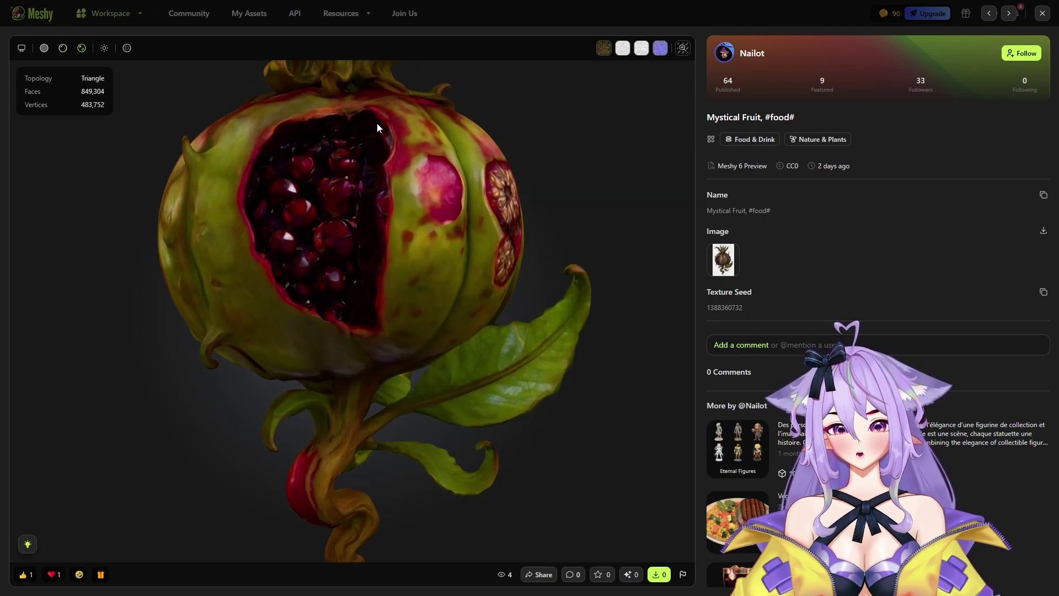
scroll(349, 193, up, 5)
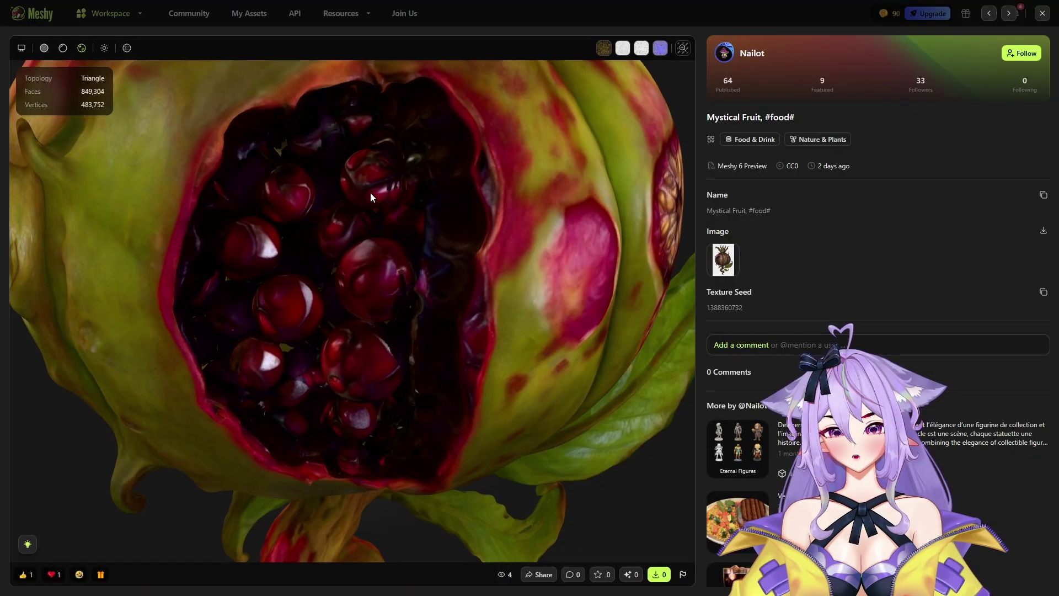
drag(370, 193, 256, 193)
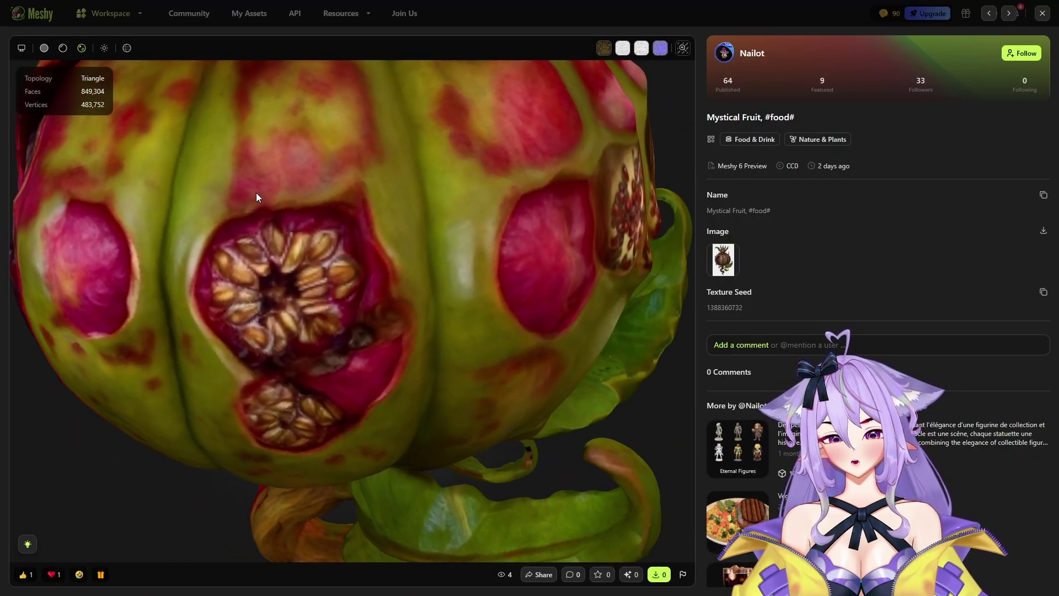
scroll(231, 164, down, 5)
drag(227, 161, 402, 236)
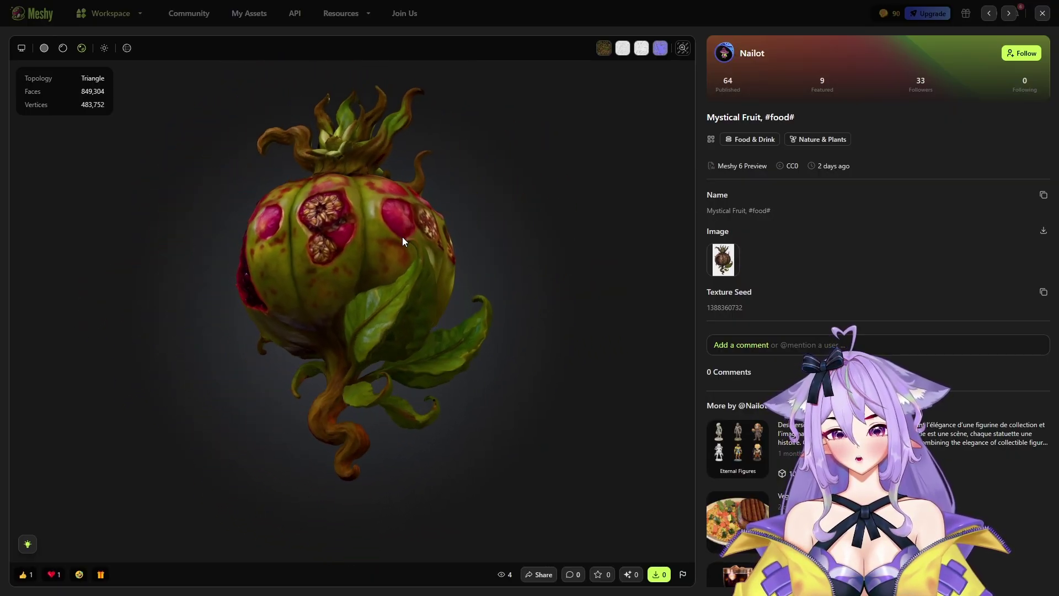
Bring up the strawberry snail model and examine its shell and body from another angle and up close
key(Right)
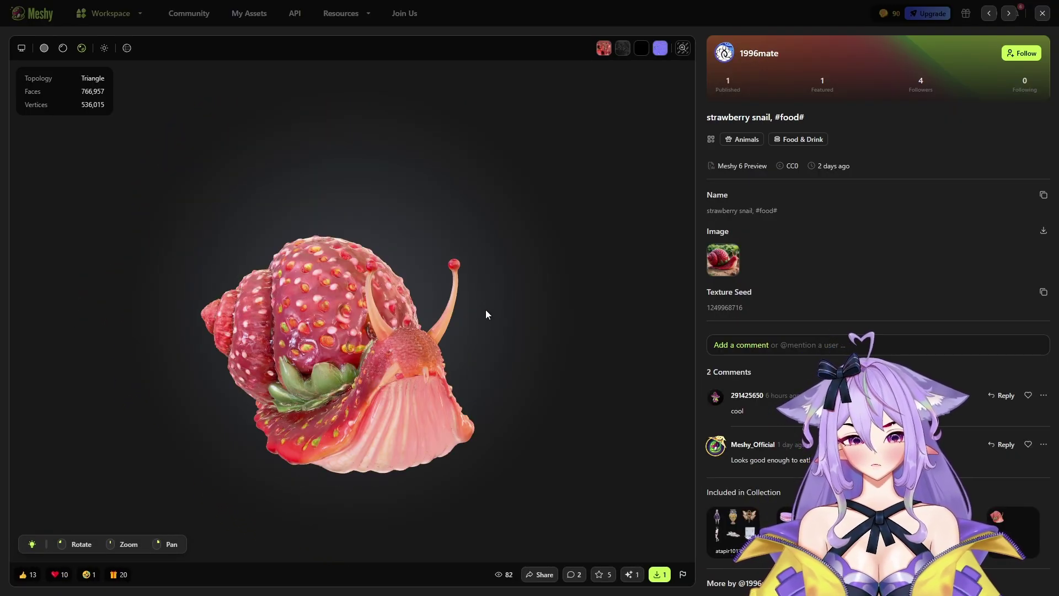
drag(486, 374, 367, 341)
scroll(299, 382, up, 5)
scroll(352, 290, down, 3)
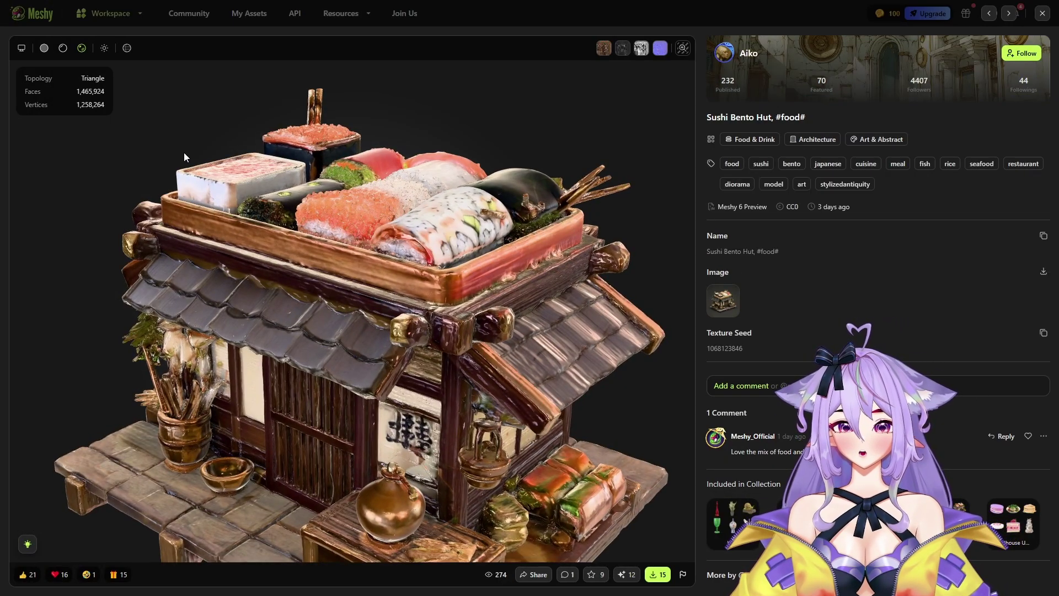
Examine the sushi pieces and tray on the Sushi Bento Hut model from several angles and distances, and close the model page
drag(210, 132, 354, 280)
scroll(488, 358, up, 3)
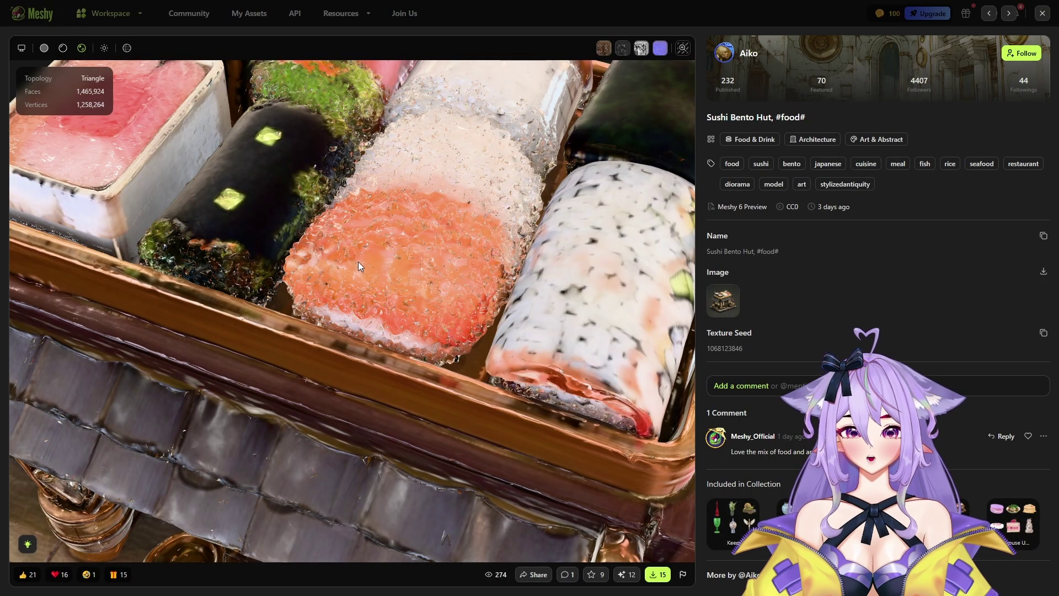
drag(446, 303, 408, 294)
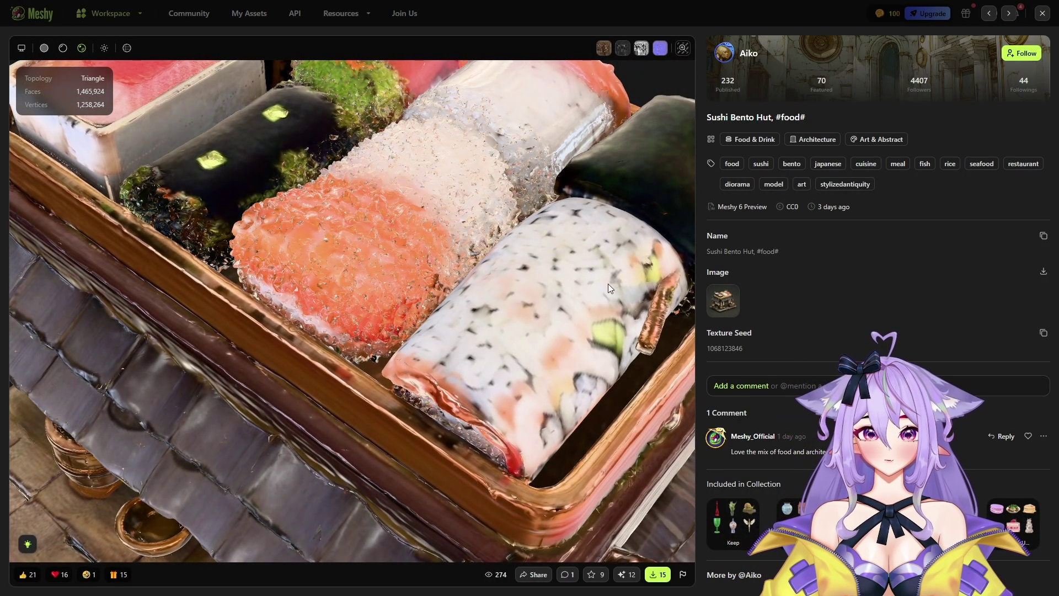
scroll(508, 413, up, 5)
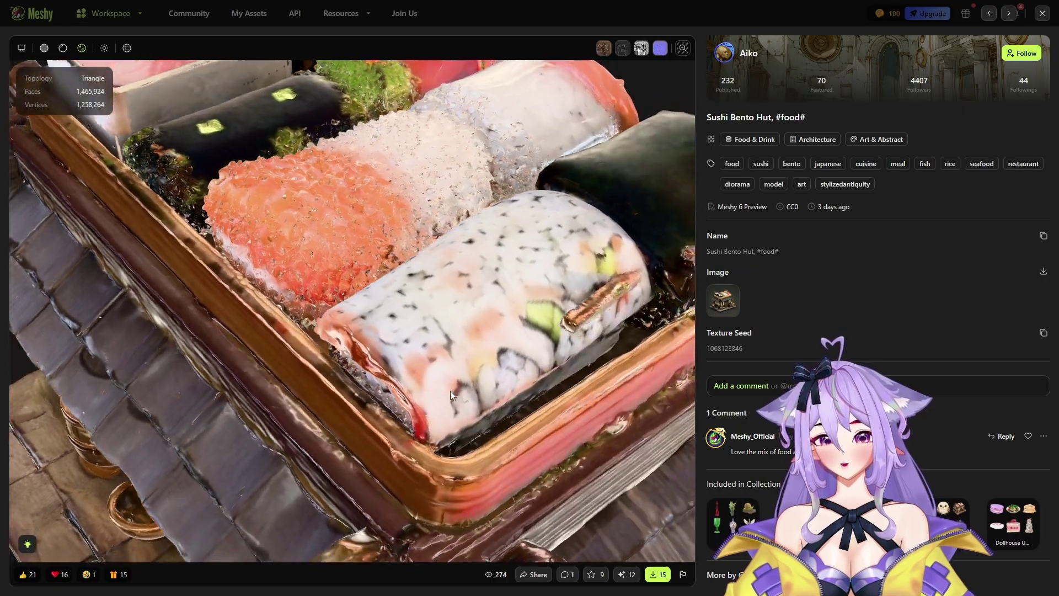
scroll(424, 387, down, 3)
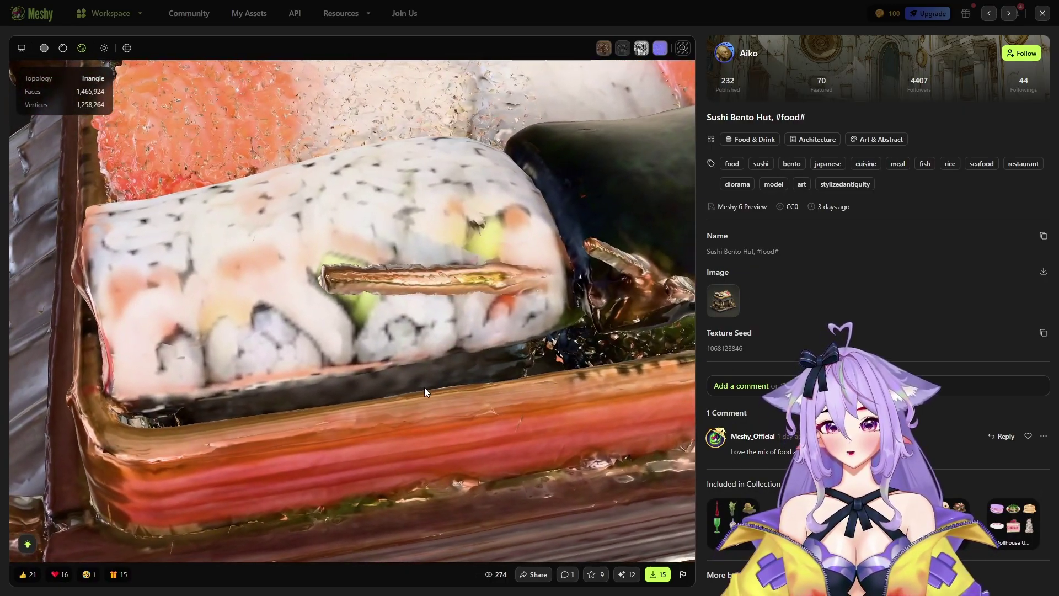
drag(425, 387, 363, 291)
scroll(412, 289, down, 5)
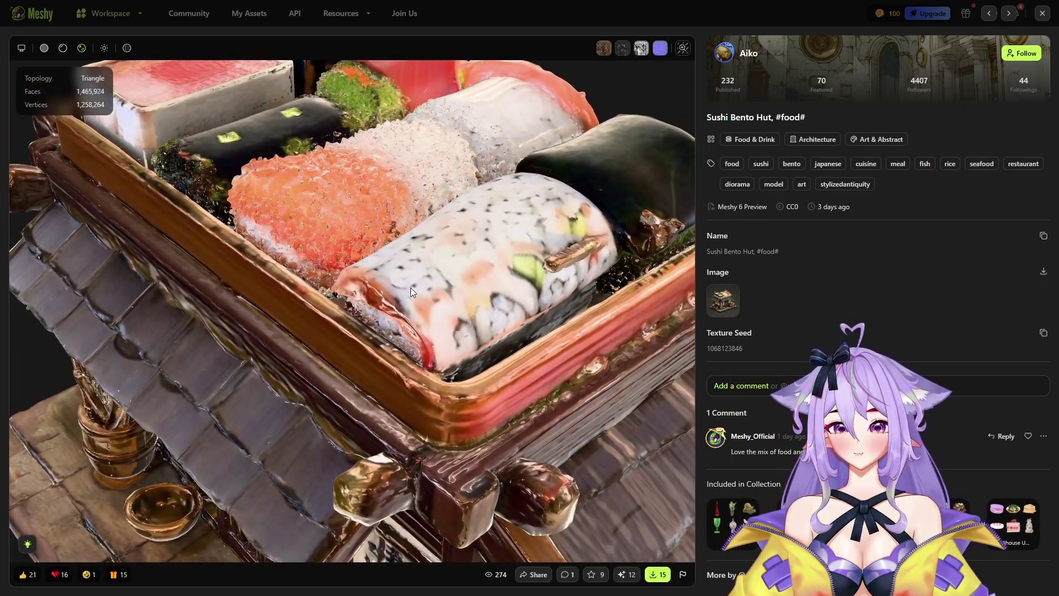
scroll(411, 287, down, 3)
scroll(346, 233, up, 5)
drag(345, 233, 395, 345)
scroll(451, 363, up, 3)
scroll(458, 363, down, 3)
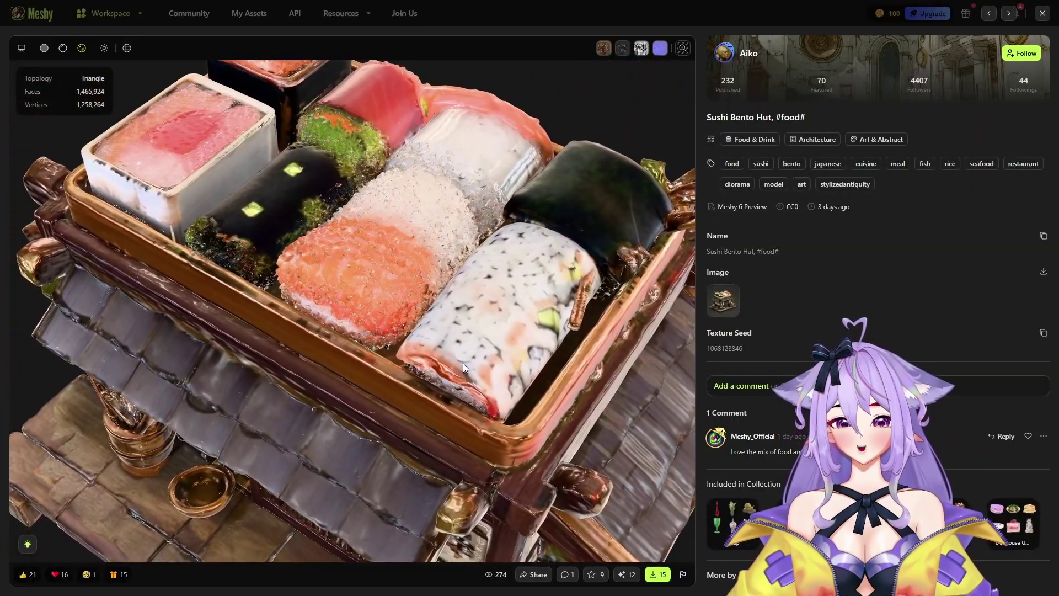
scroll(462, 363, up, 2)
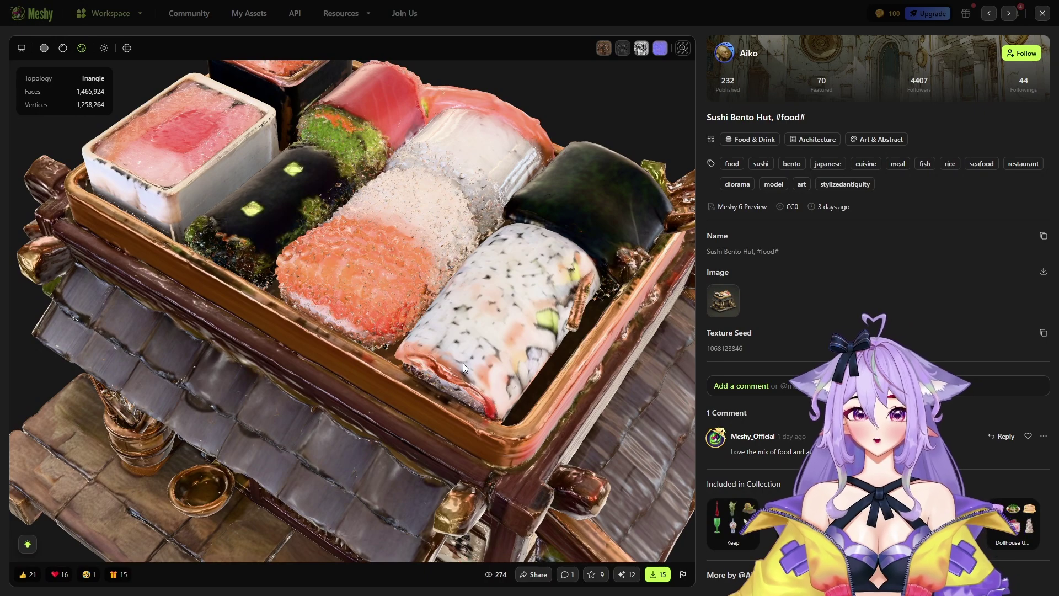
key(Escape)
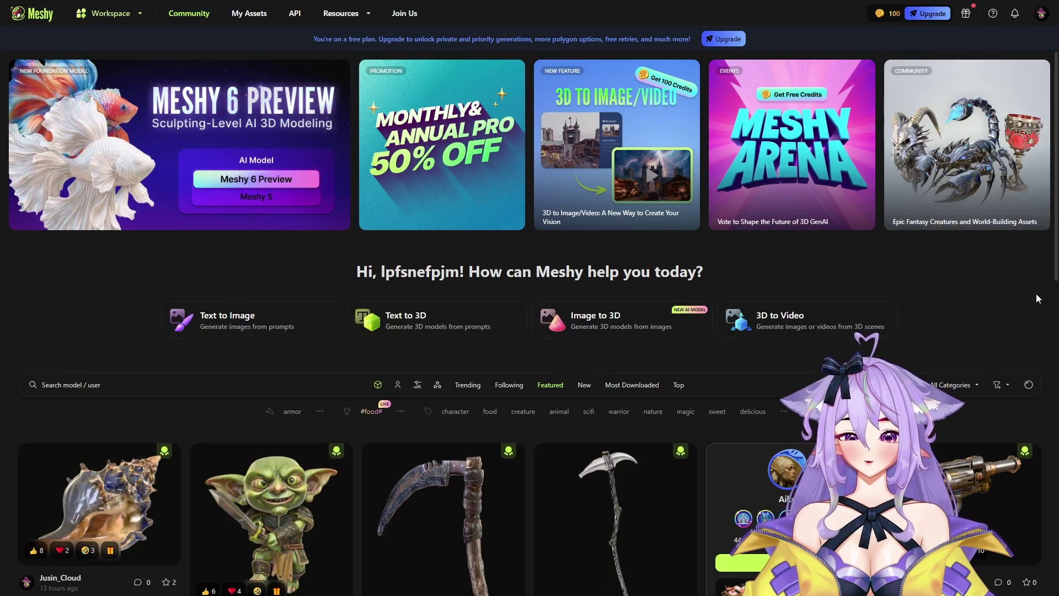
Open the featured chibi goblin model from the community gallery, check its source image, and rotate the model for comparison
scroll(1037, 299, down, 5)
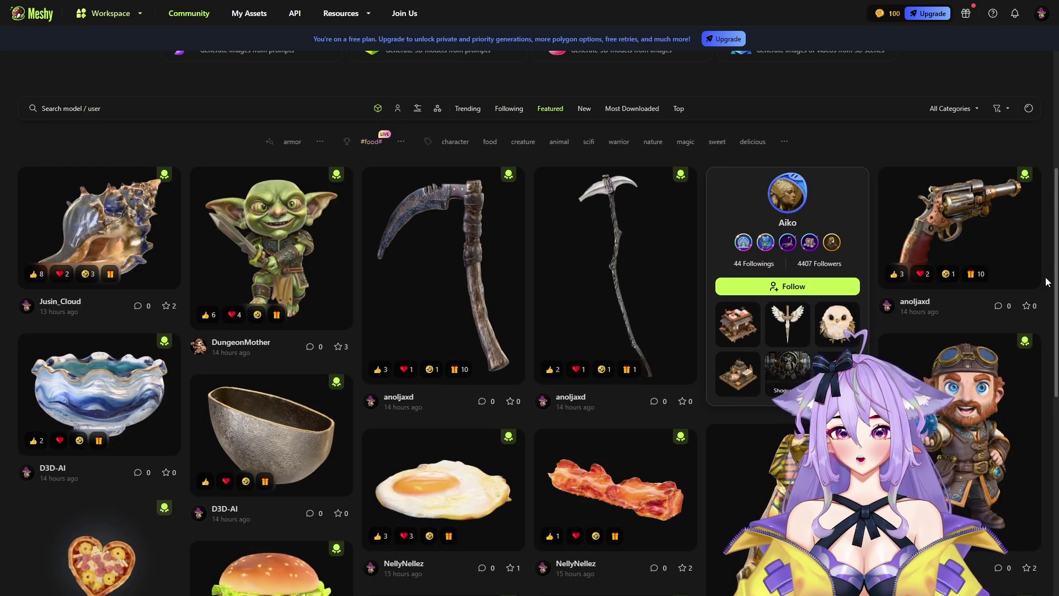
click(290, 249)
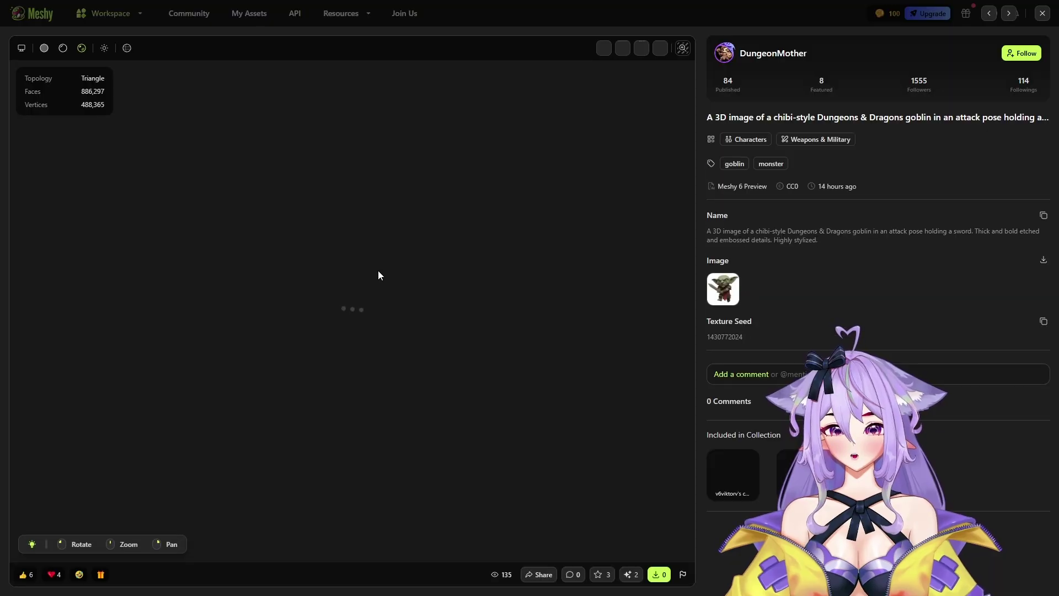
click(723, 289)
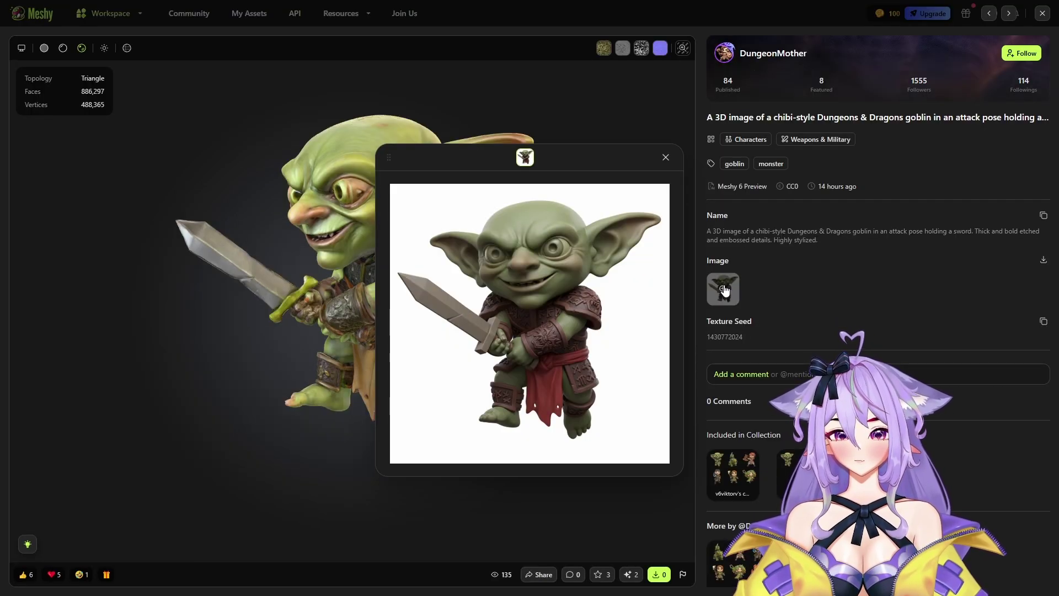
click(667, 158)
drag(525, 272, 260, 270)
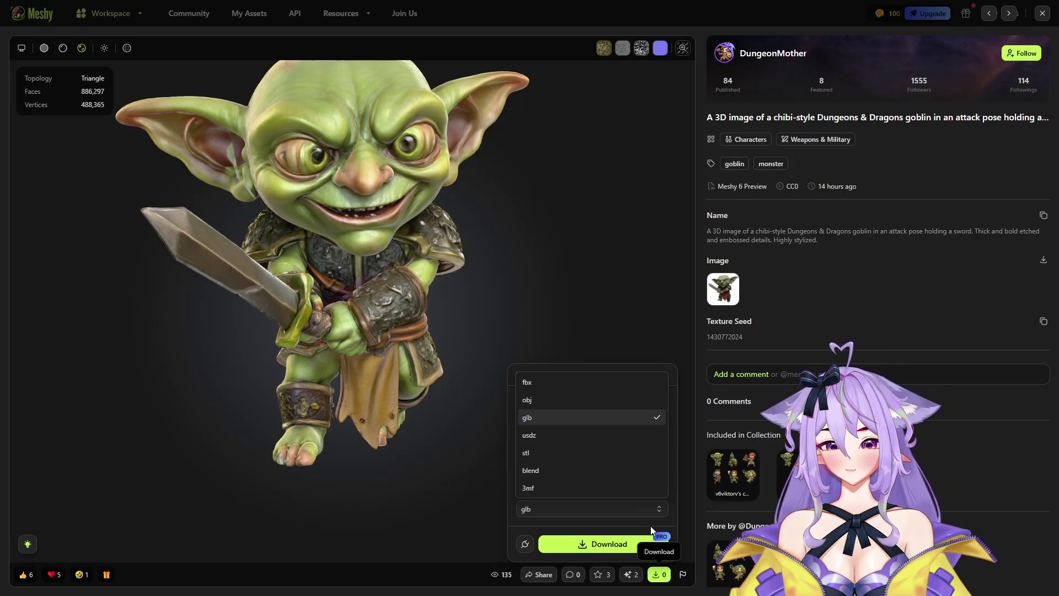
Display the goblin with its base color, roughness, metallic and normal maps one at a time, checking it from different angles
click(603, 49)
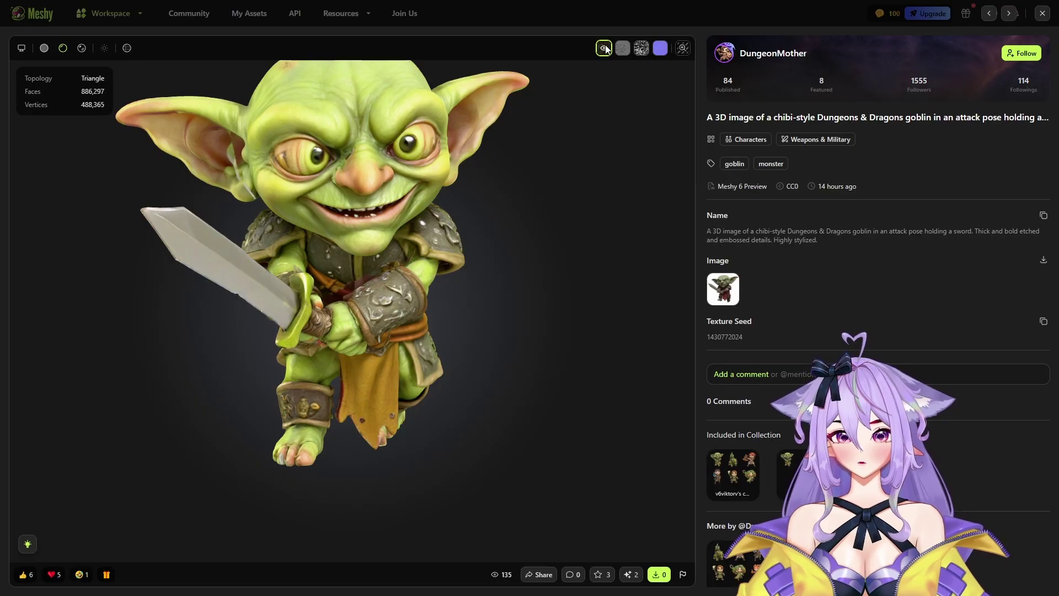
click(623, 47)
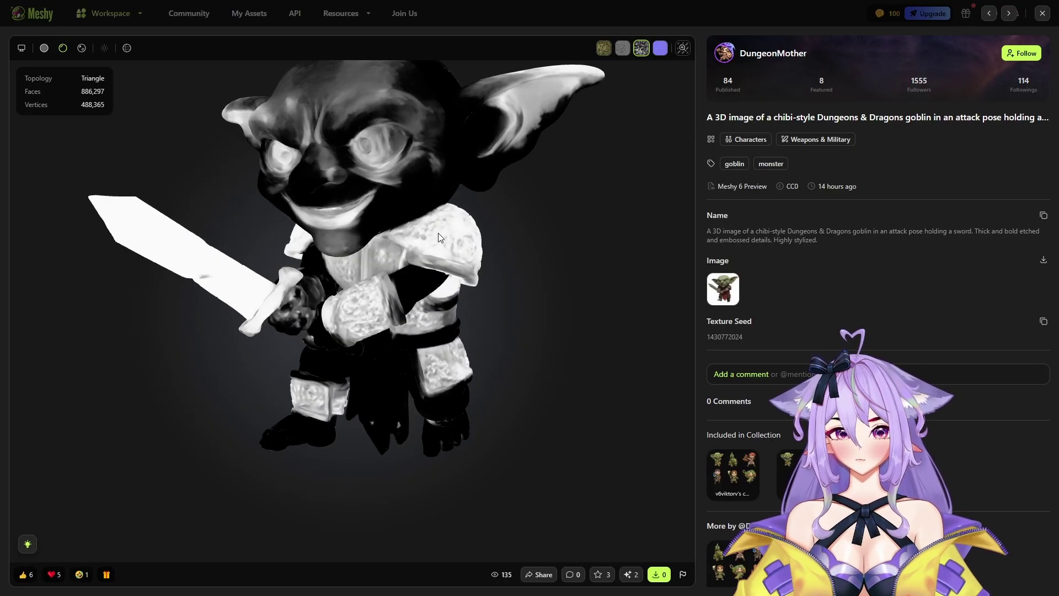
drag(435, 261, 640, 74)
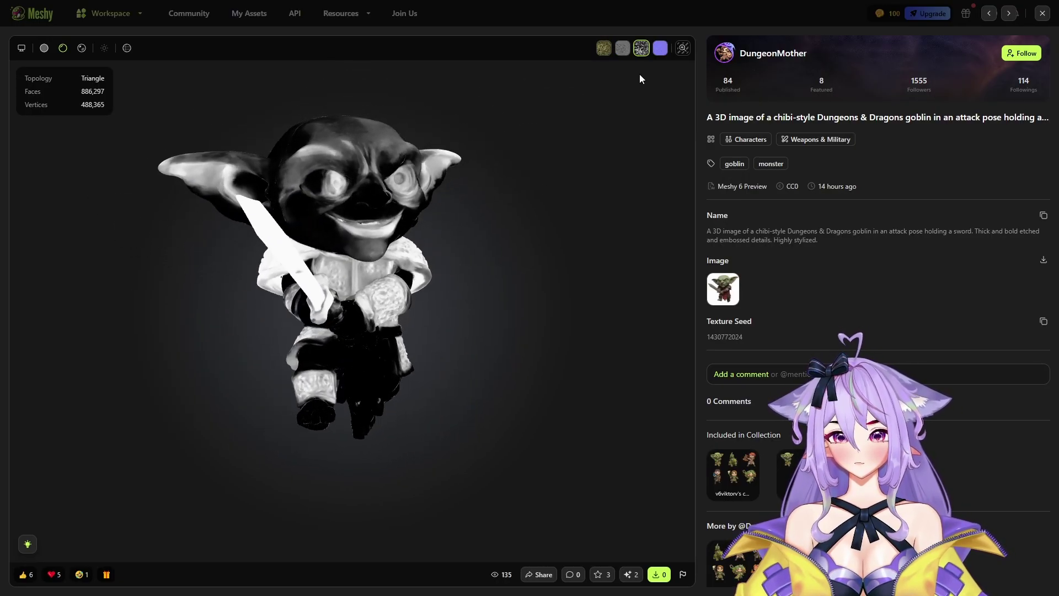
click(661, 48)
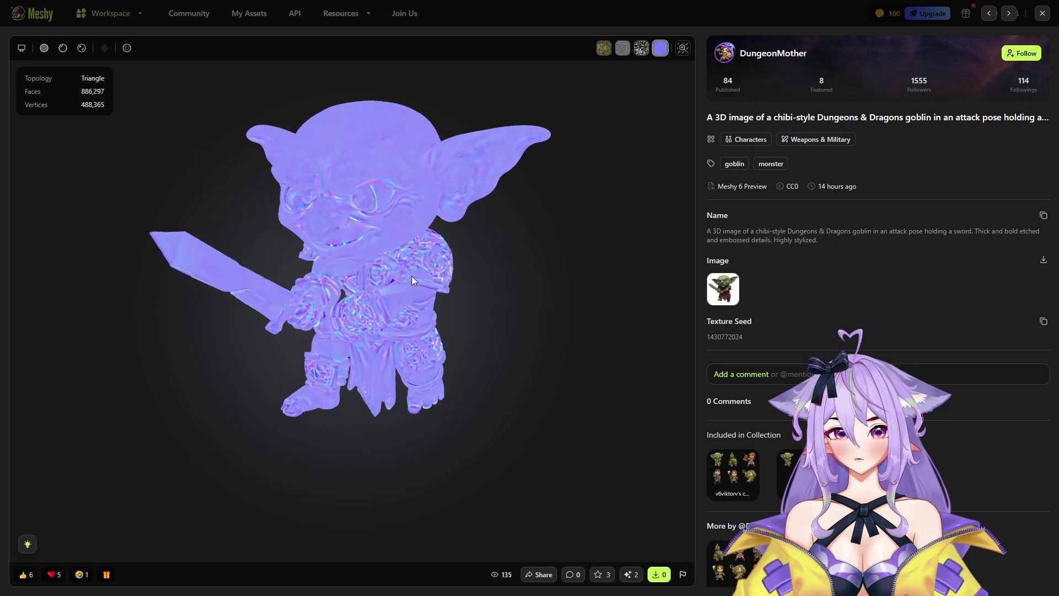
drag(406, 279, 673, 104)
Open the goblin's flat texture map viewer, look through all four maps ending with the normal map, and close the viewer
click(683, 48)
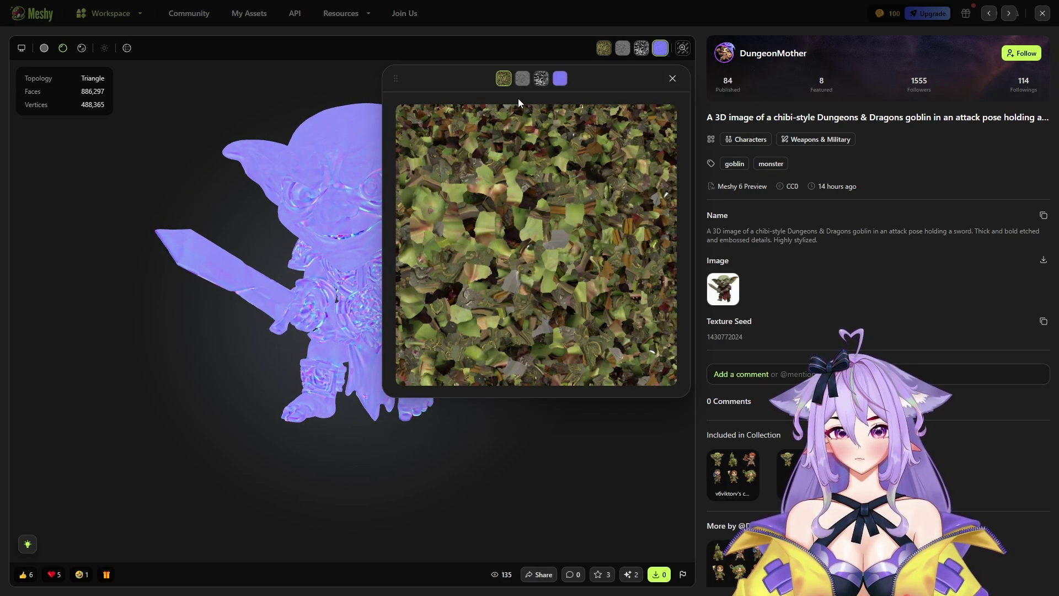
click(523, 78)
click(541, 79)
click(561, 79)
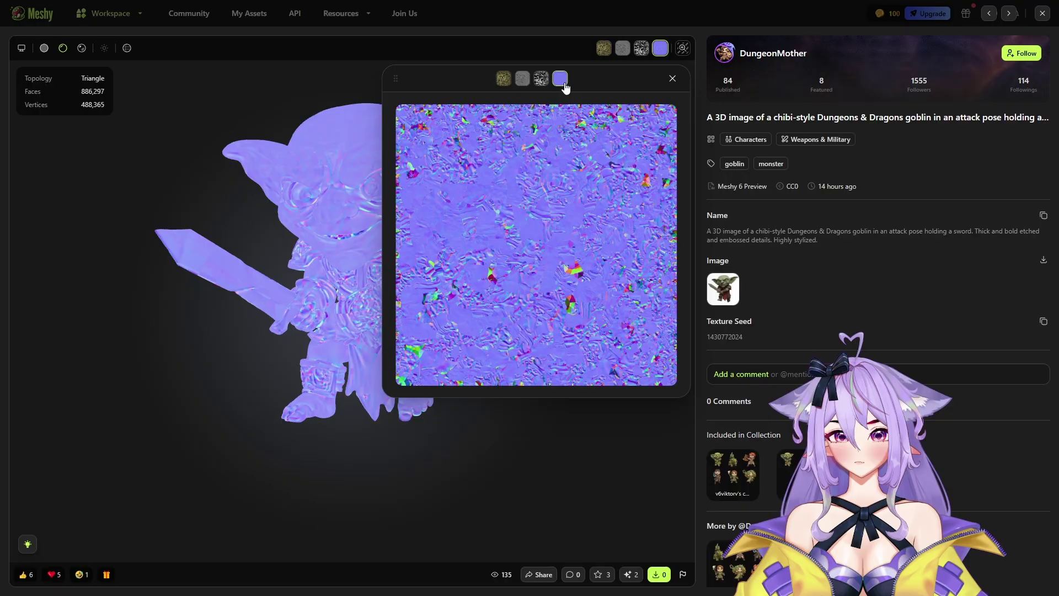
click(673, 79)
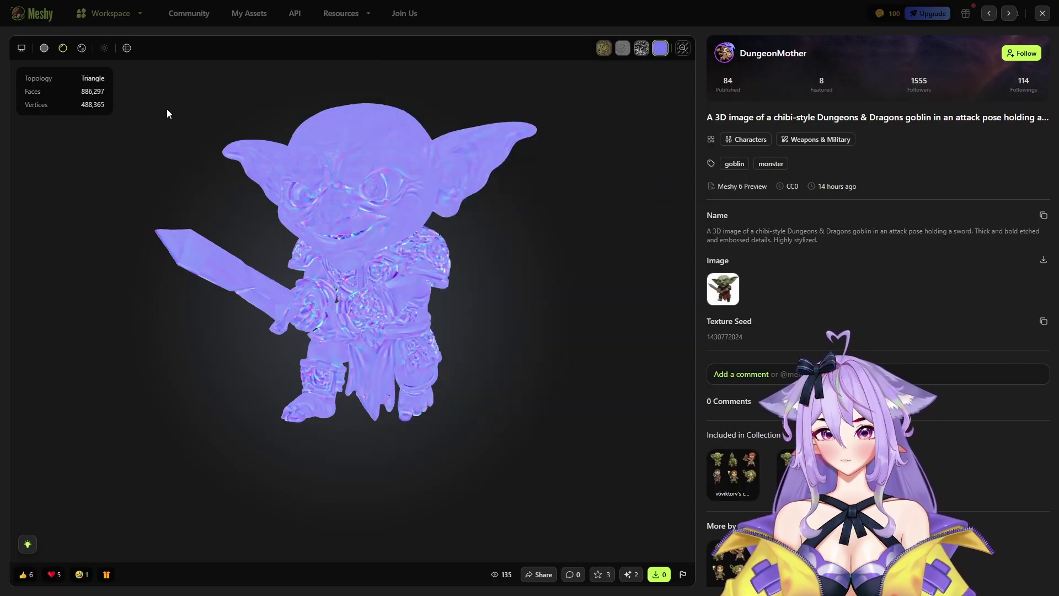
Display the goblin in solid mode, unlit base color and full PBR shading one at a time, and rotate it slightly
click(45, 48)
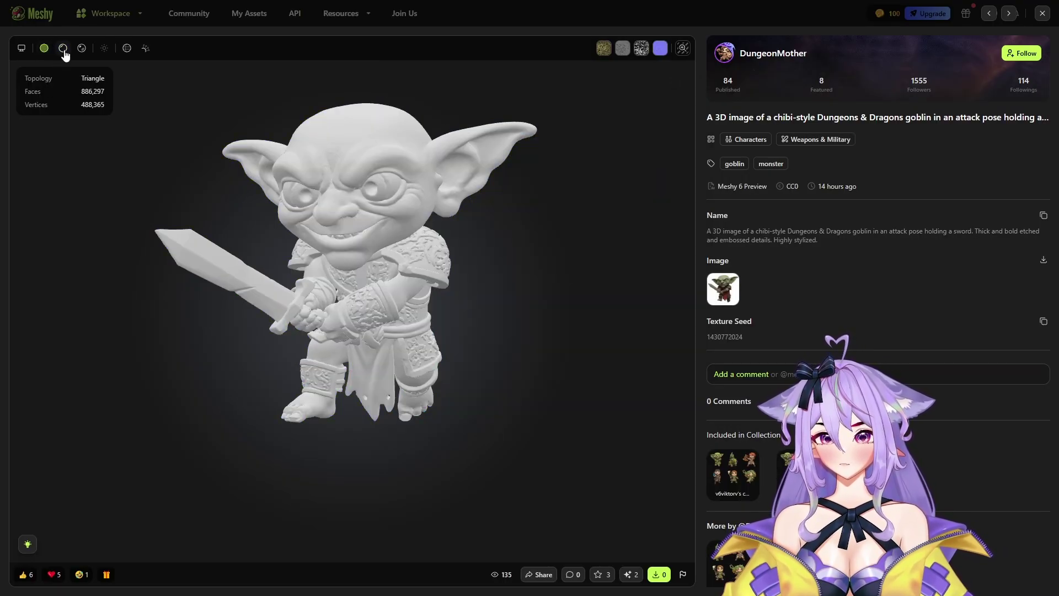
click(64, 49)
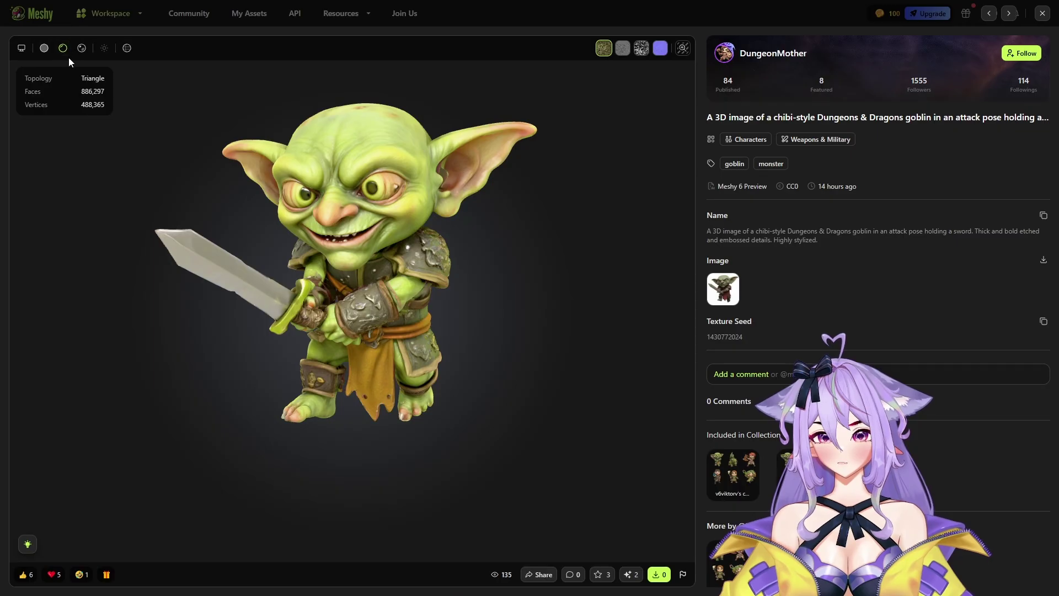
click(83, 49)
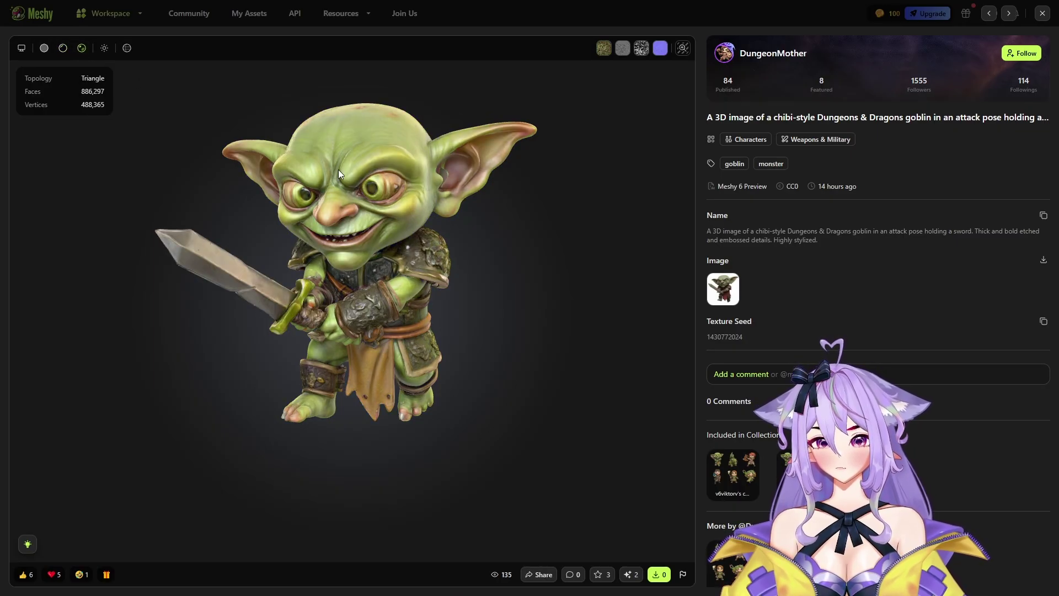
drag(338, 170, 392, 209)
Set the goblin scene's HDRI strength to 1.97, show the Decor Shop environment as background, and check the model from another angle
click(105, 48)
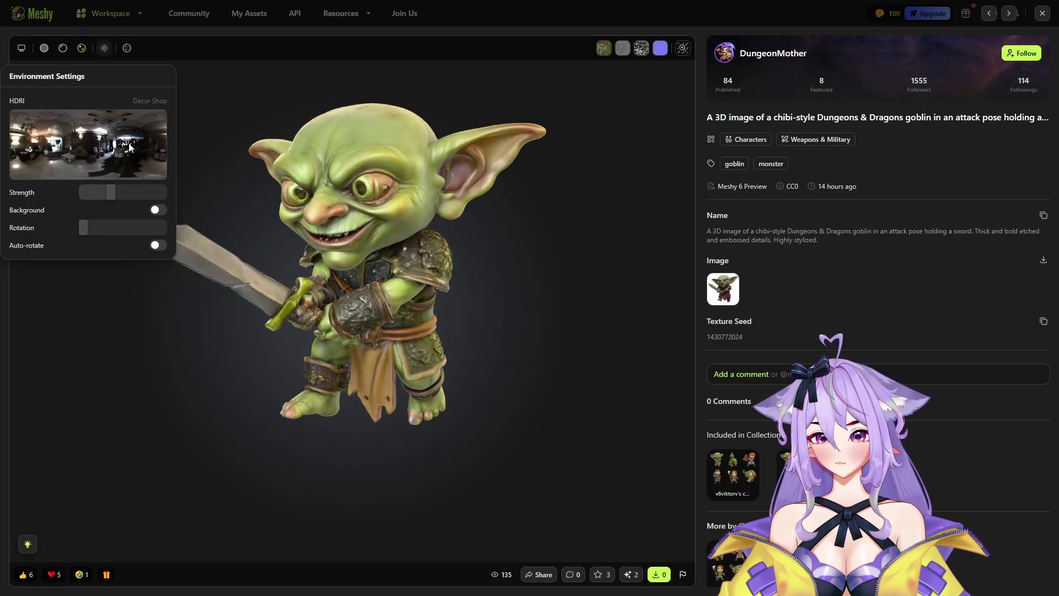
drag(111, 192, 163, 189)
drag(121, 193, 109, 195)
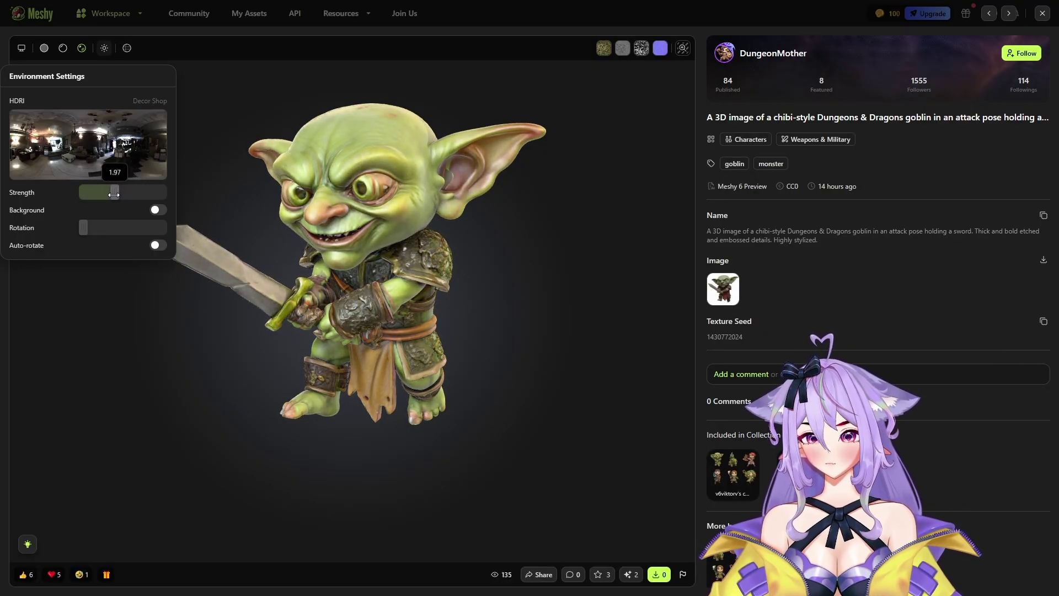
click(157, 210)
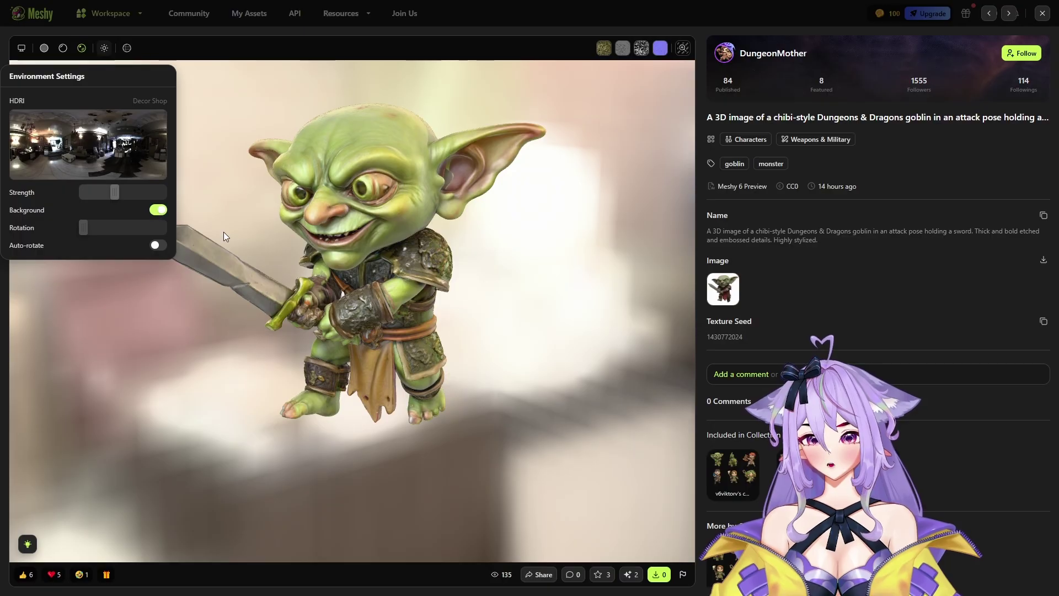
drag(316, 257, 107, 89)
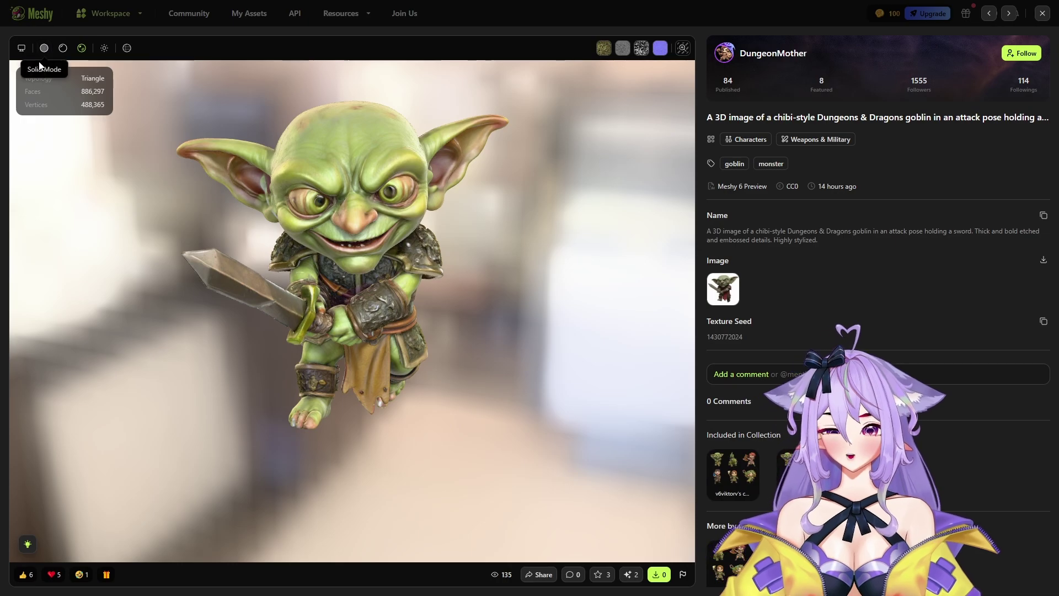
Rotate the HDRI environment around the goblin and switch its auto-rotation
click(105, 48)
drag(104, 226, 117, 207)
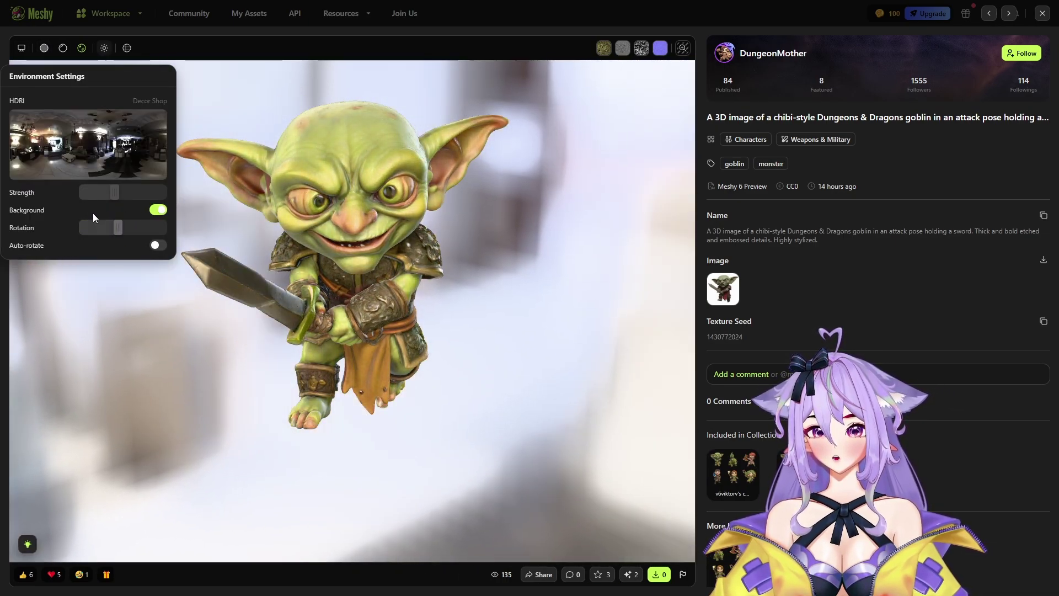
click(155, 246)
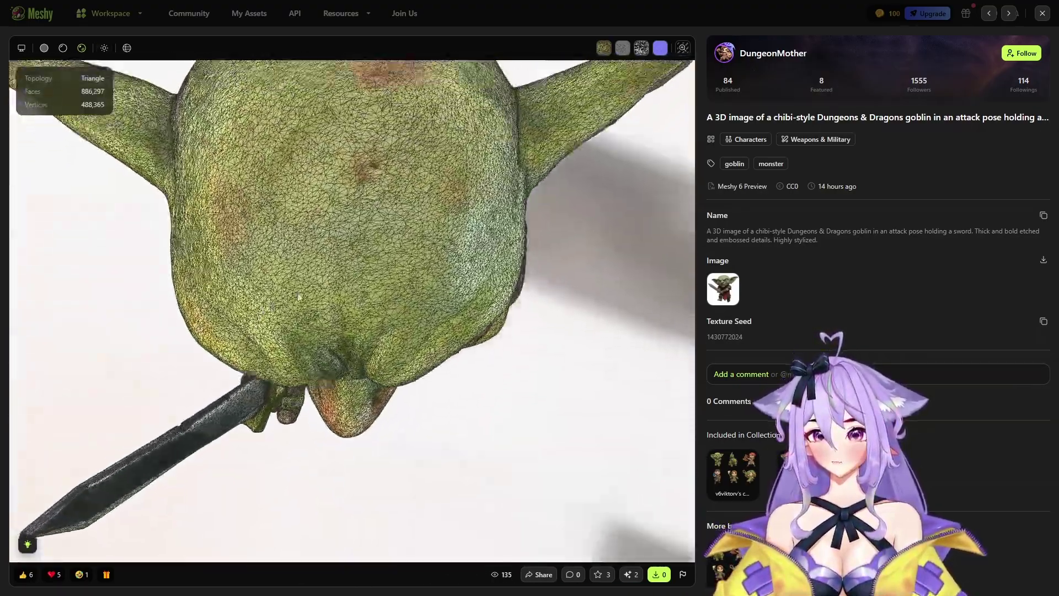
Examine the wireframe on the goblin's head and ears from near and far, and close the model page
scroll(359, 269, up, 3)
drag(359, 269, 379, 311)
scroll(325, 226, down, 5)
scroll(378, 306, up, 10)
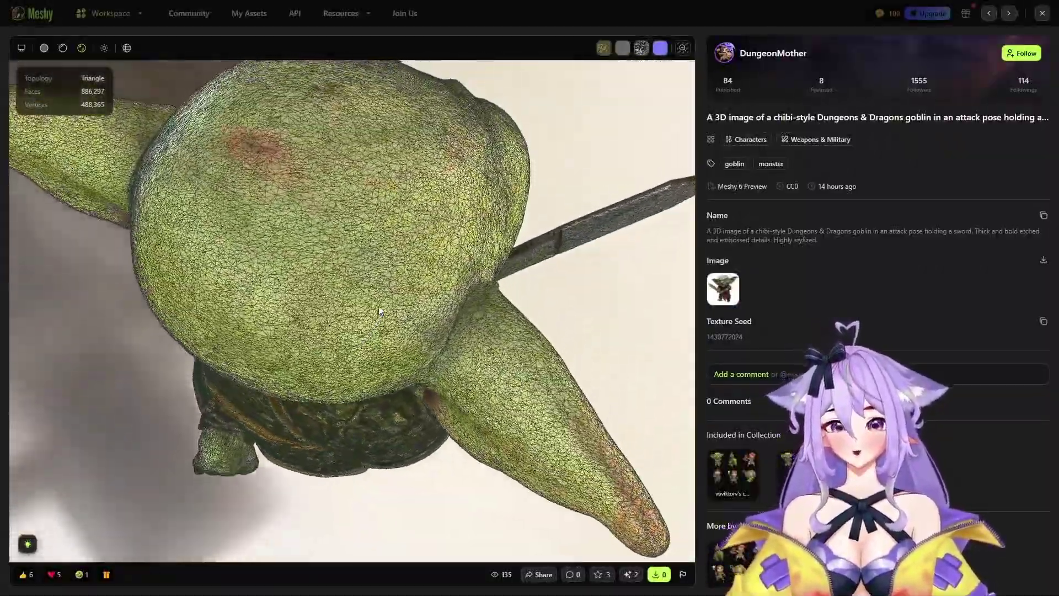
scroll(379, 306, down, 3)
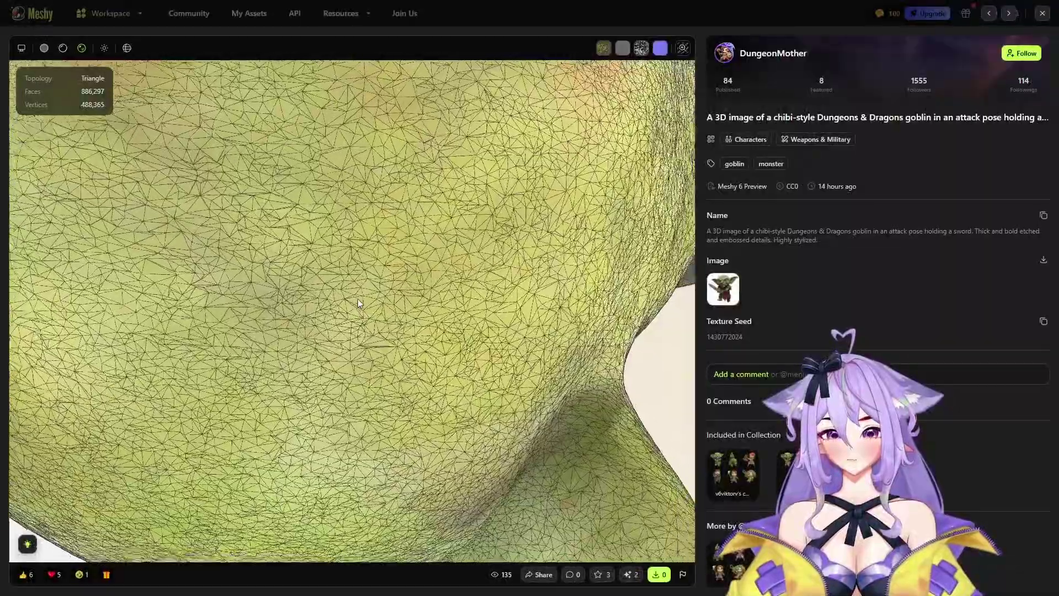
drag(358, 299, 239, 290)
key(Escape)
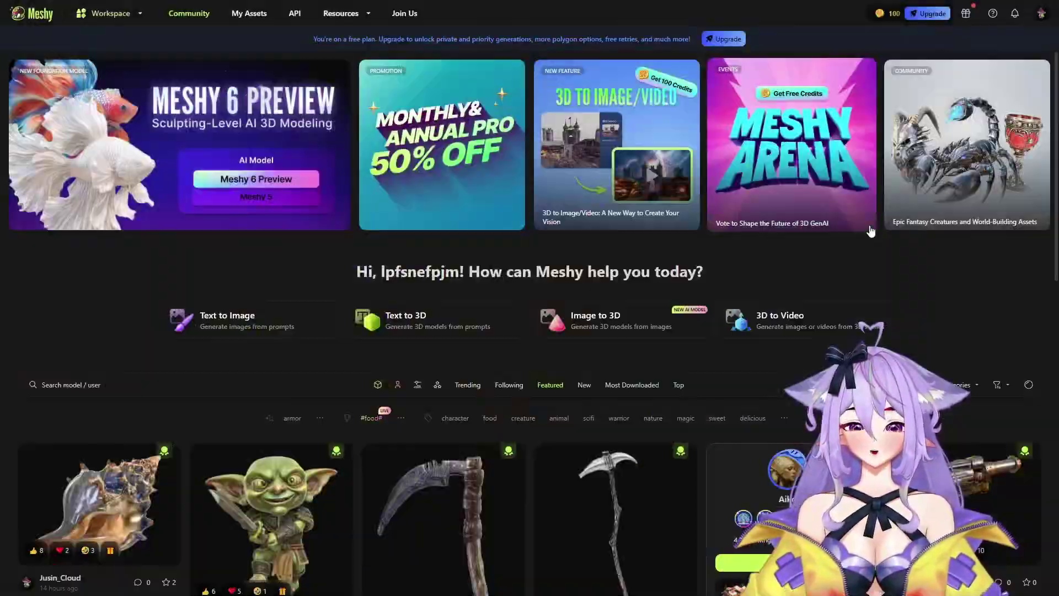
Start the Craft a Better Prompt onboarding task, improve "create a porche 911 model" with the Helper, and use the result as the prompt
click(966, 16)
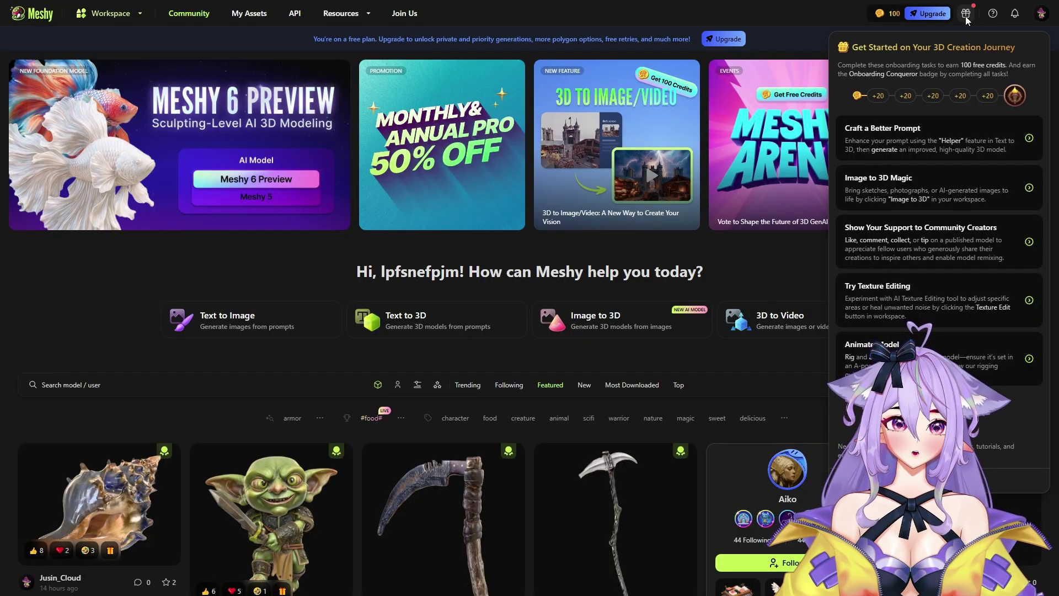
click(956, 148)
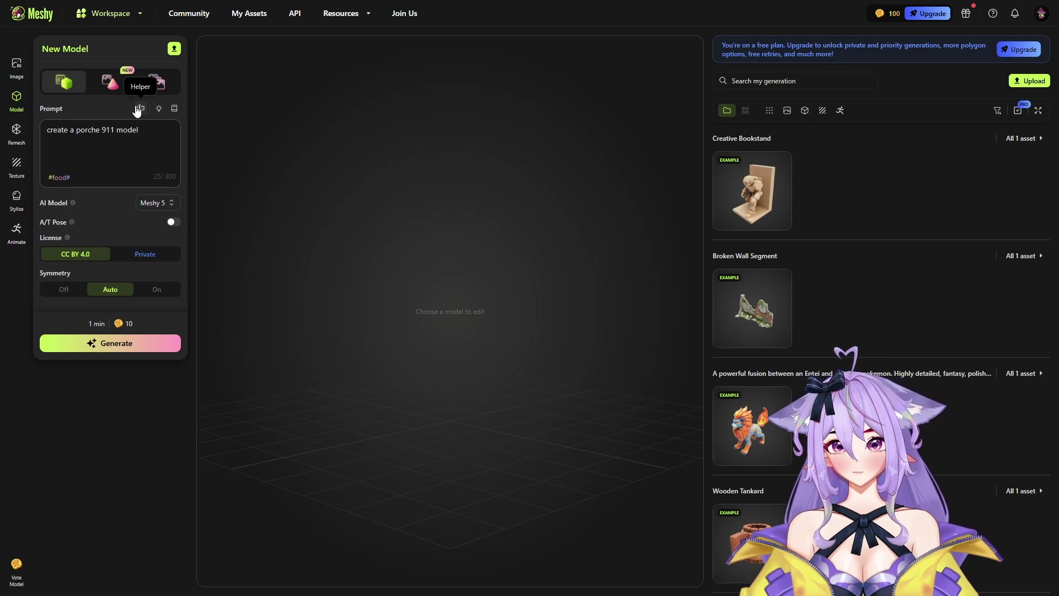
drag(138, 131, 83, 131)
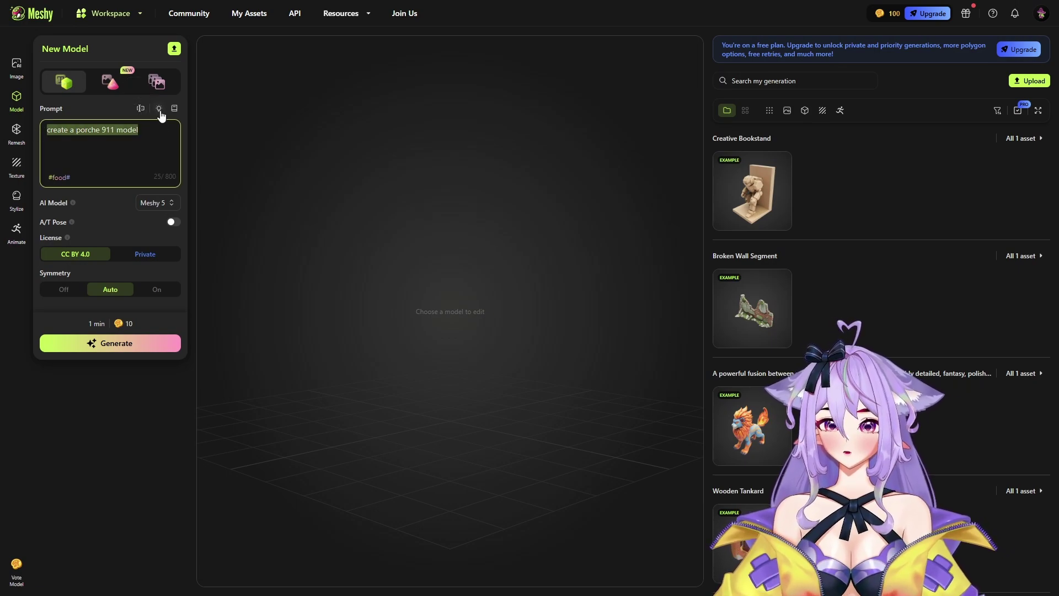
click(140, 108)
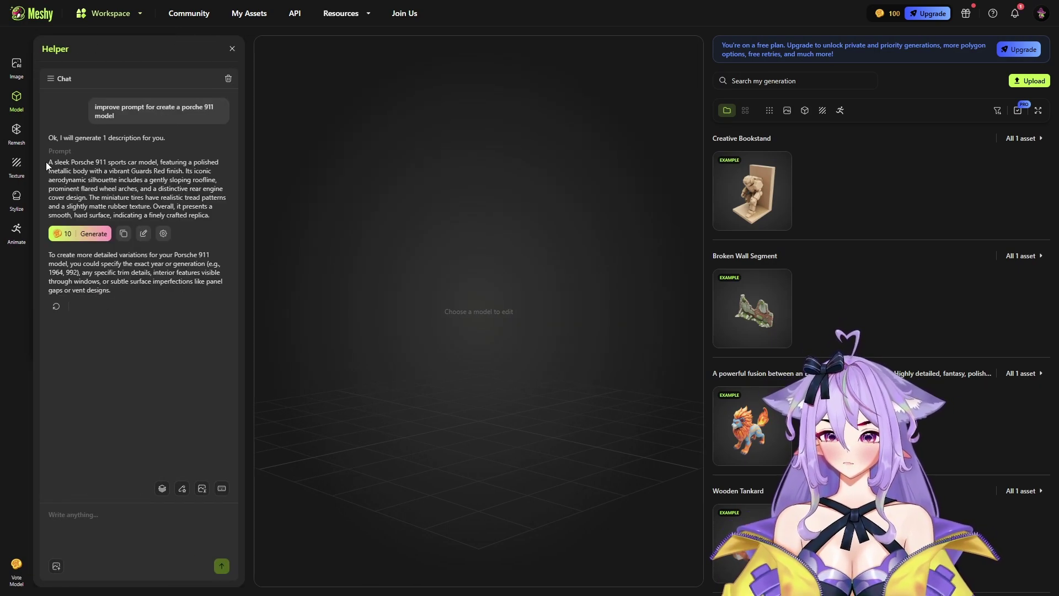
click(143, 233)
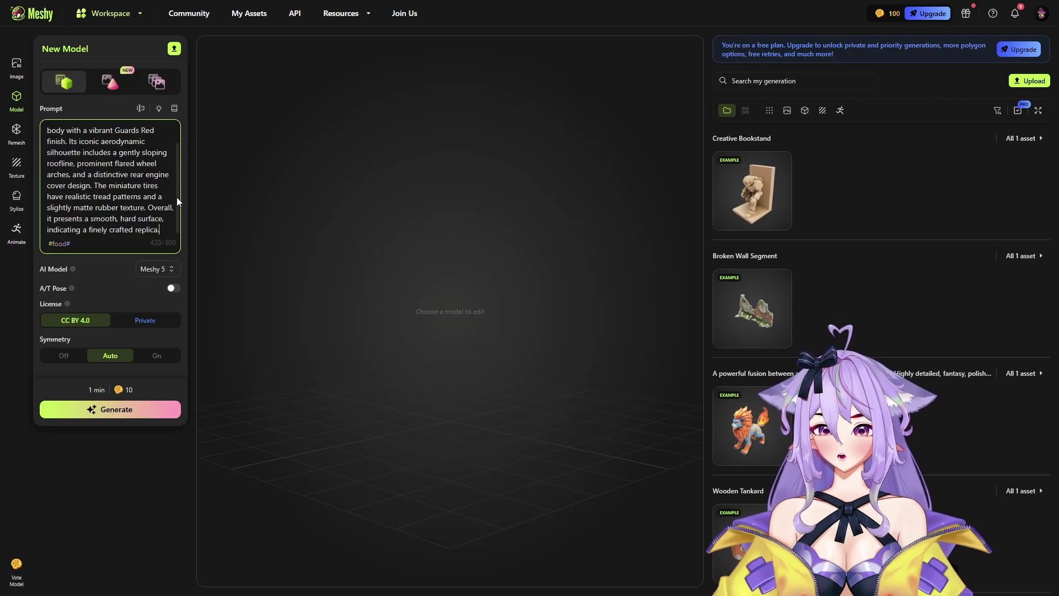
Read through the improved Porsche 911 prompt and generate draft models from it with Meshy 5
scroll(97, 202, up, 2)
scroll(97, 201, down, 2)
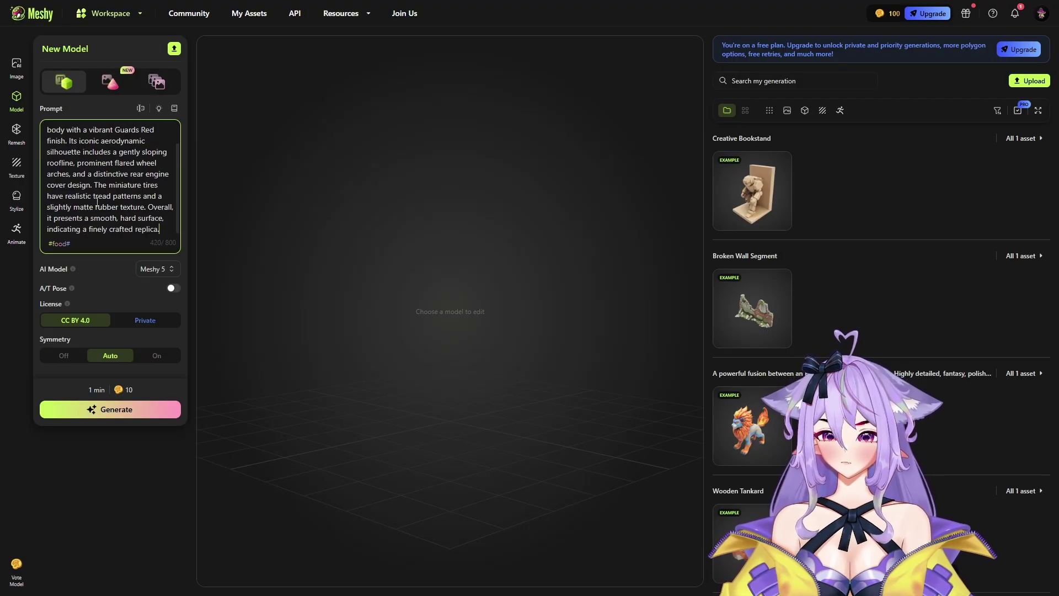
click(337, 224)
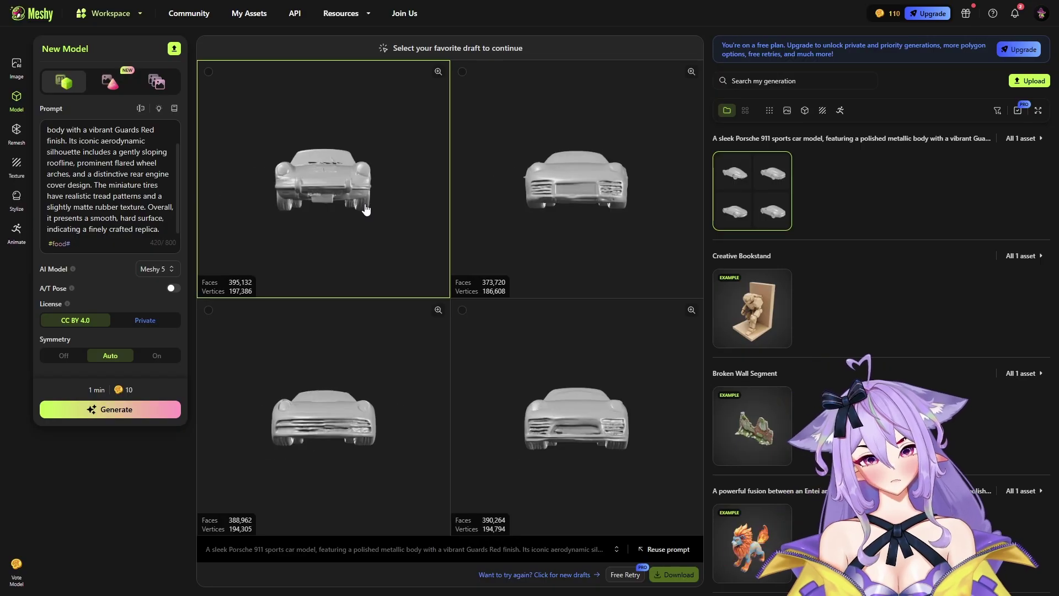
Generate the full model from the third car draft with Max polycount, texture and PBR maps, and rotate the finished red car
click(309, 340)
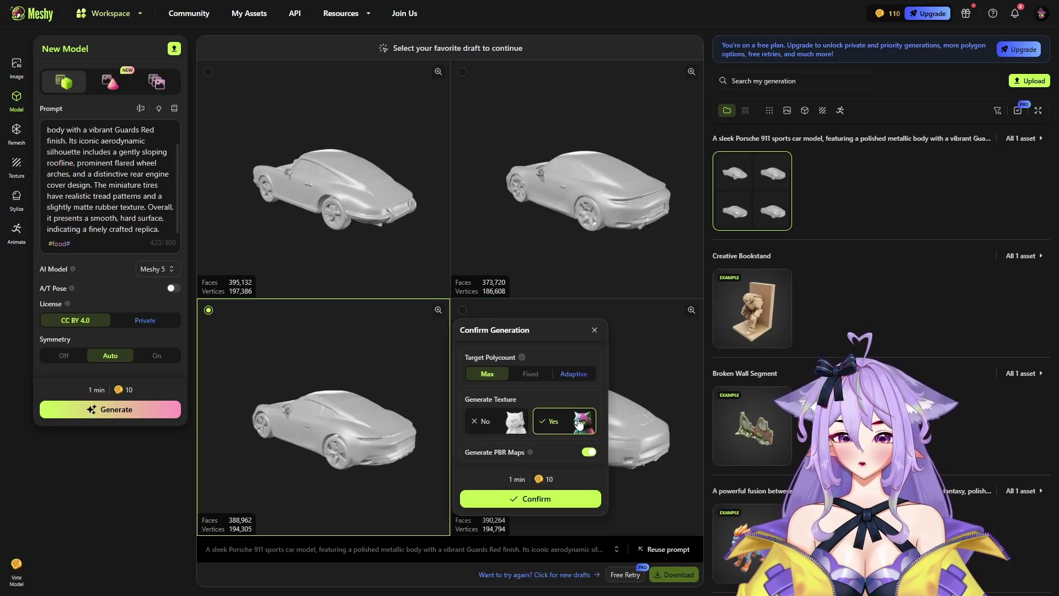
click(544, 498)
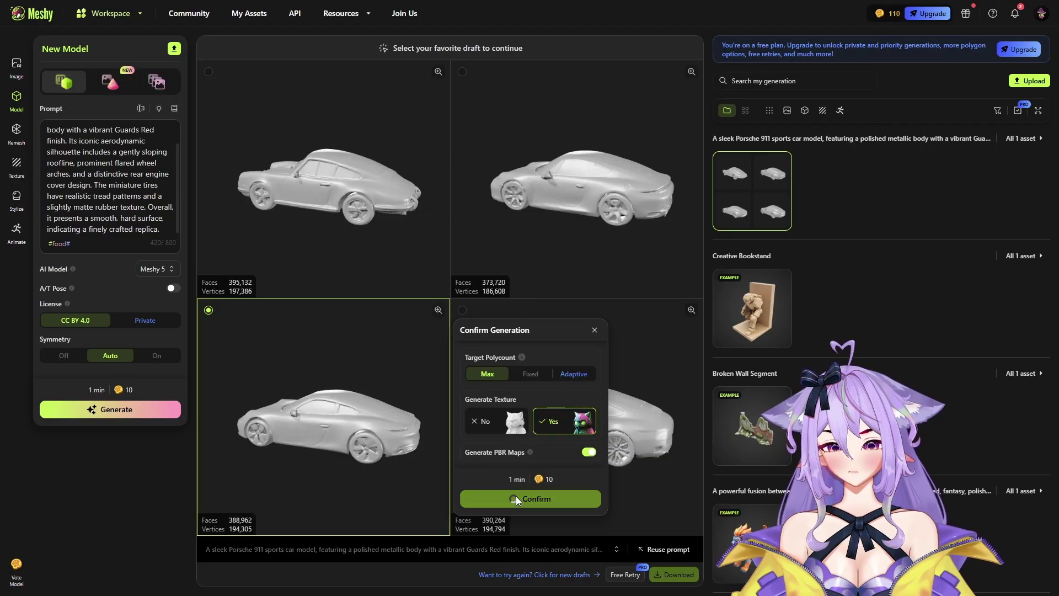
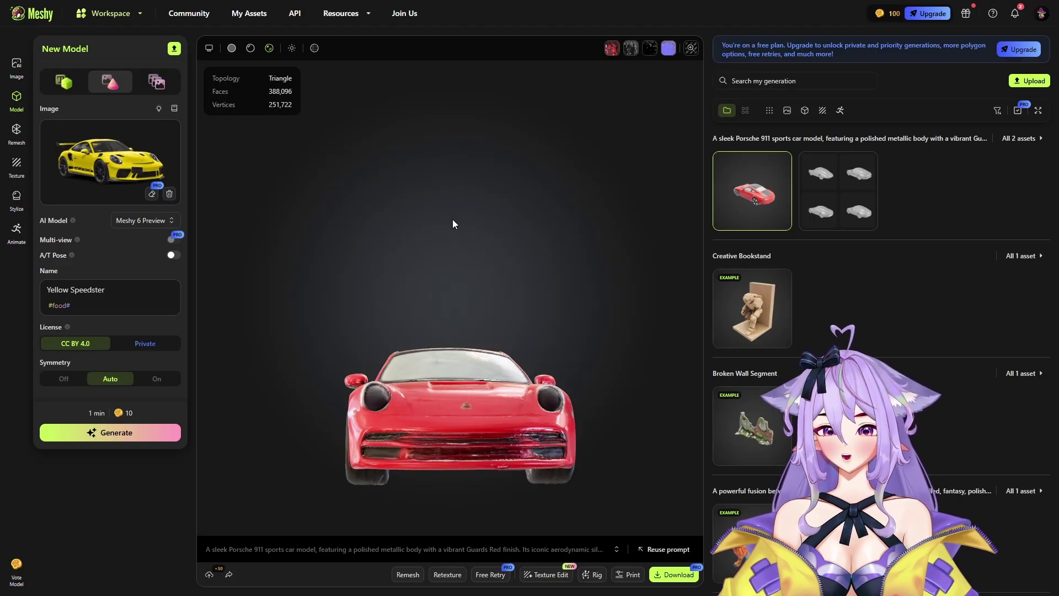
drag(491, 323, 469, 345)
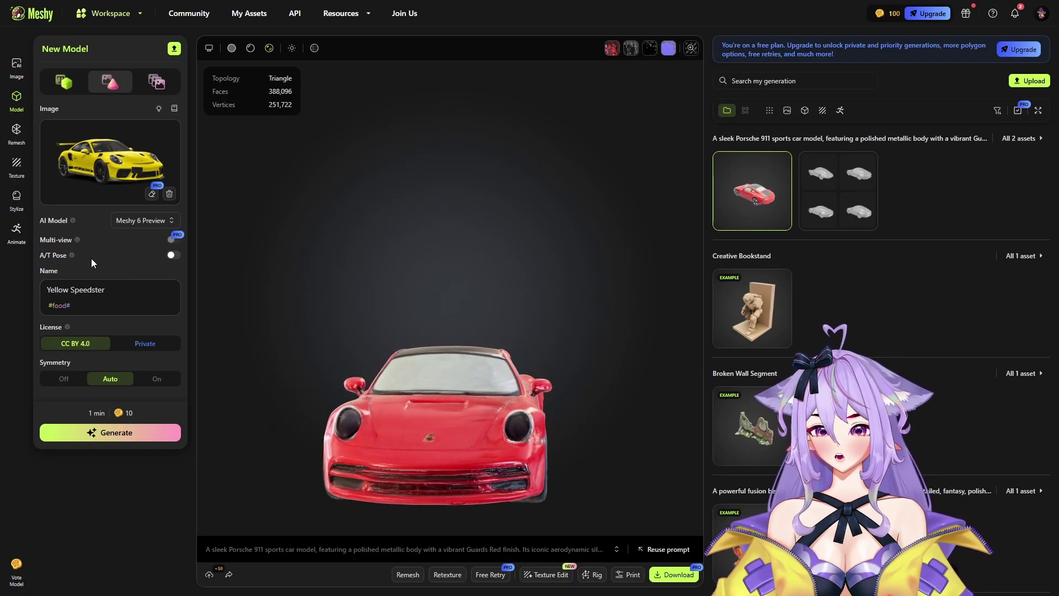
Generate the Yellow Speedster model from the yellow car image with Meshy 6 Preview, and rotate the untextured result
mouse_move(74, 256)
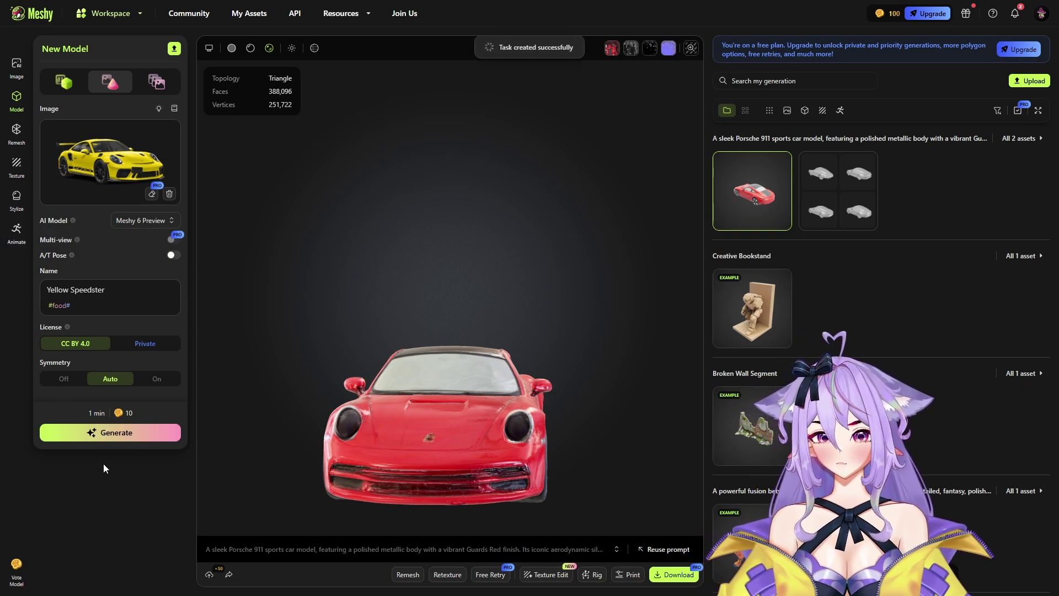
click(718, 199)
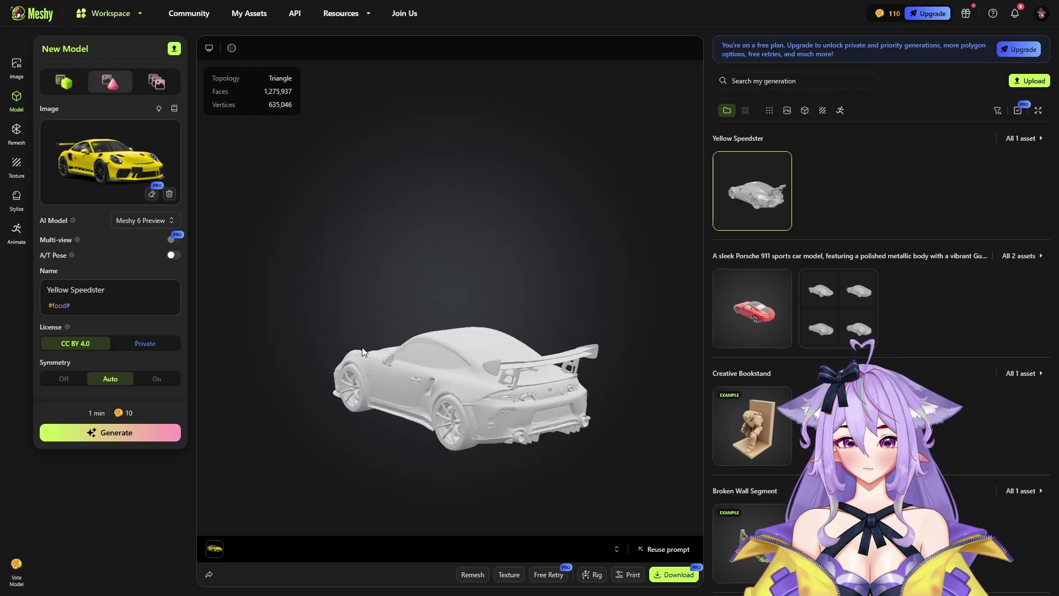
drag(359, 342, 512, 345)
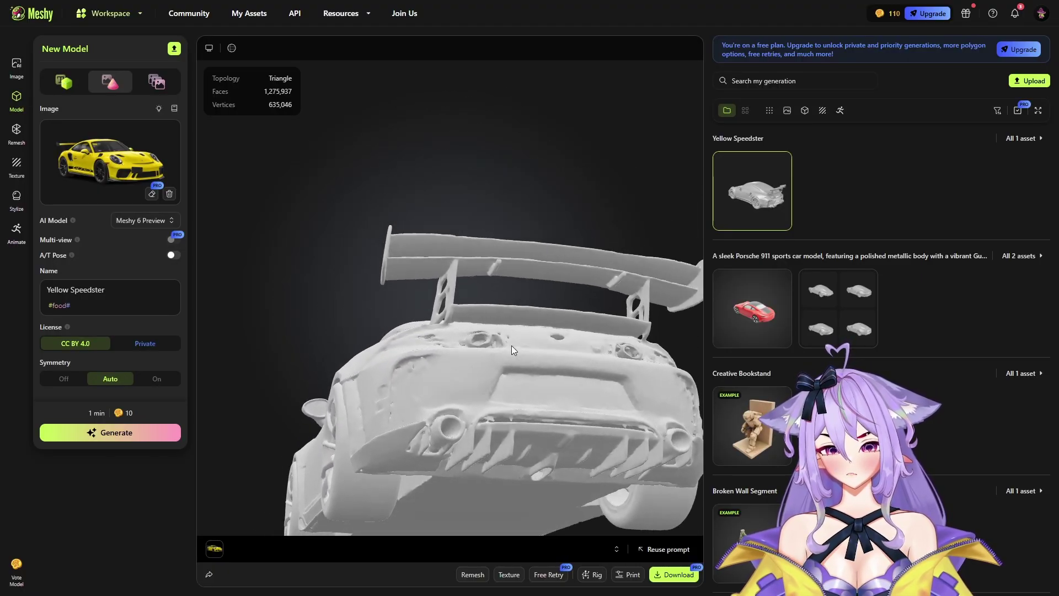
Texture the Yellow Speedster model from its source image using Meshy 5 with PBR maps
click(509, 575)
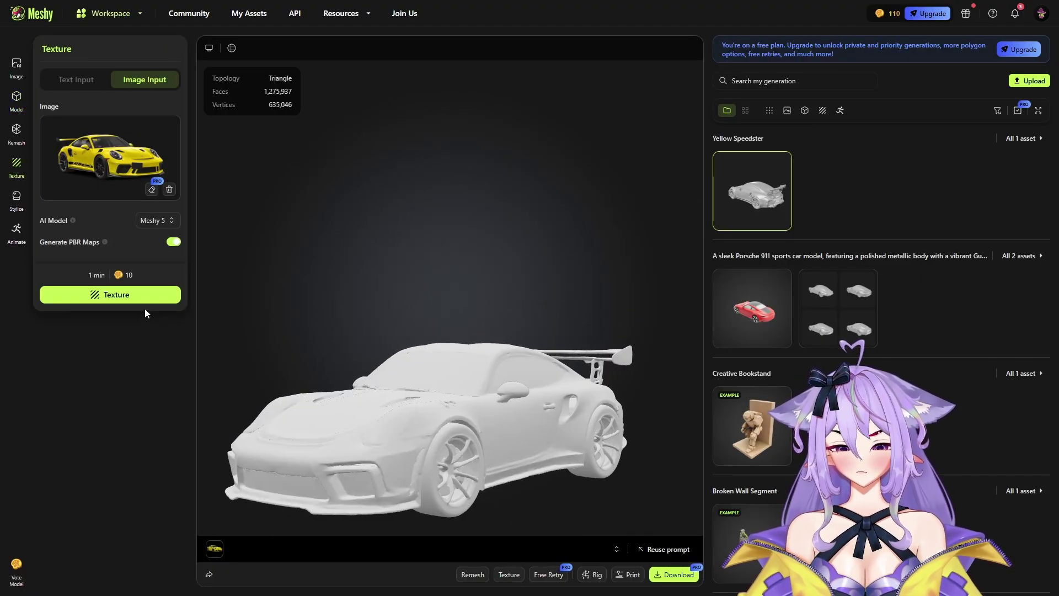
click(138, 301)
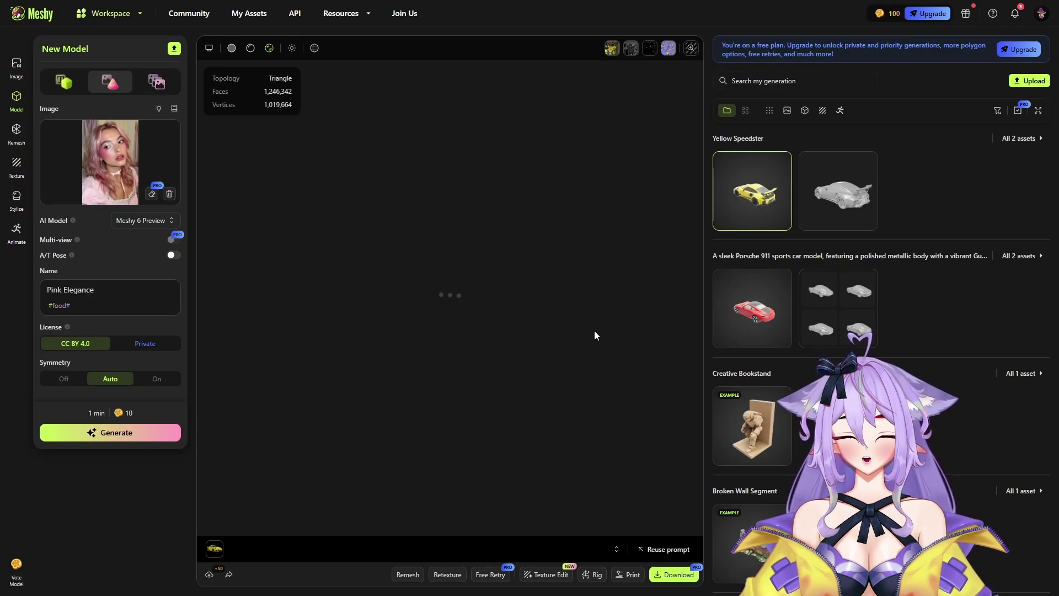
Generate the Pink Elegance bust from the portrait image with Meshy 6 Preview, and rotate the untextured result
drag(386, 445, 85, 137)
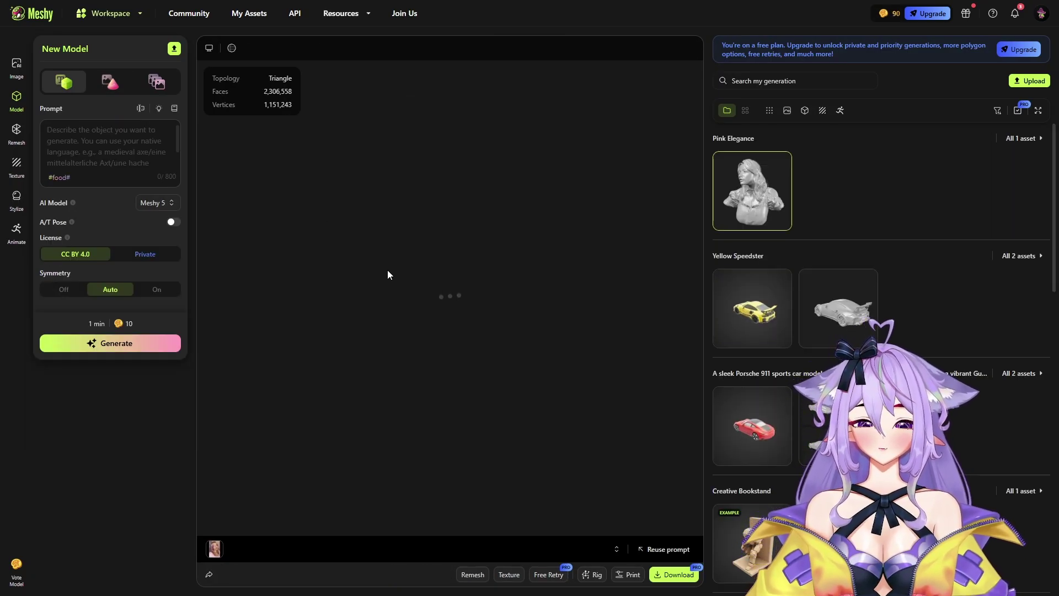
drag(379, 322, 495, 461)
drag(532, 379, 527, 300)
Texture the Pink Elegance bust from its portrait image using Meshy 5 with PBR maps
click(509, 575)
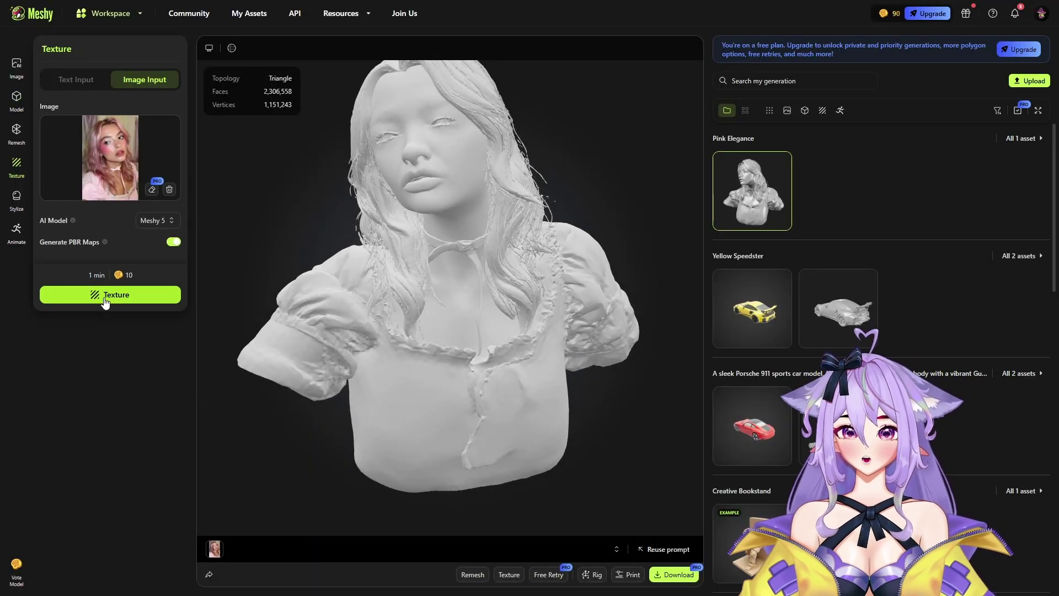
drag(479, 373, 492, 356)
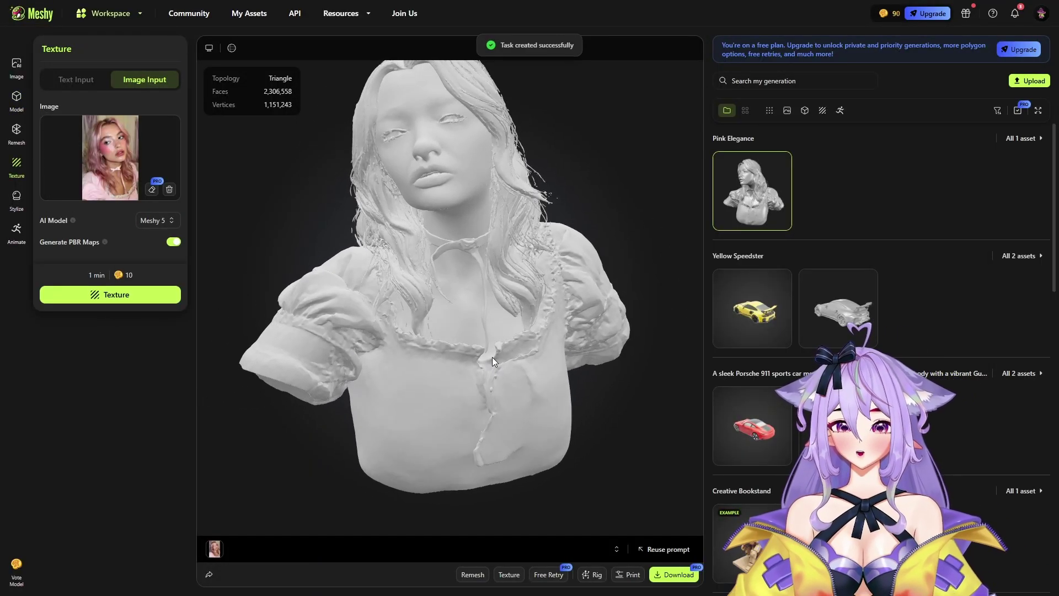
drag(498, 396, 501, 390)
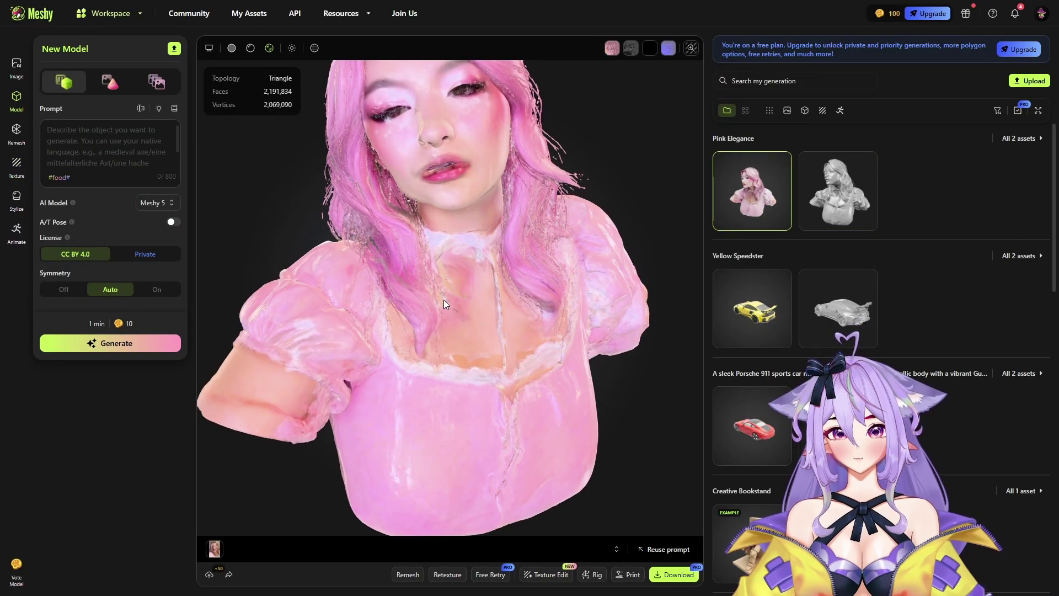
Examine the textured Pink Elegance bust from the front and side
drag(444, 299, 430, 295)
scroll(429, 292, down, 5)
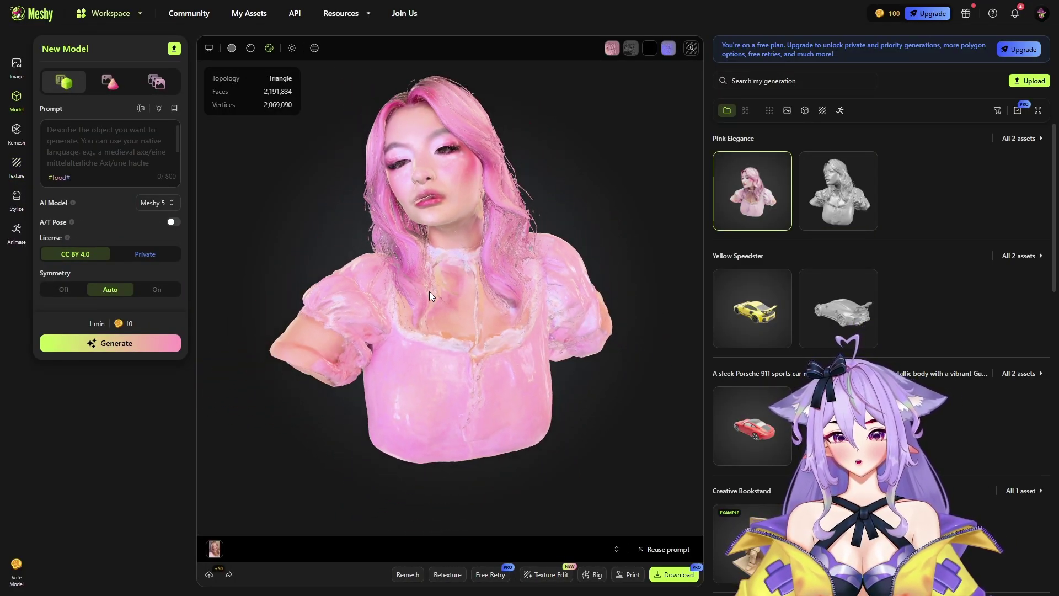
drag(418, 304, 385, 333)
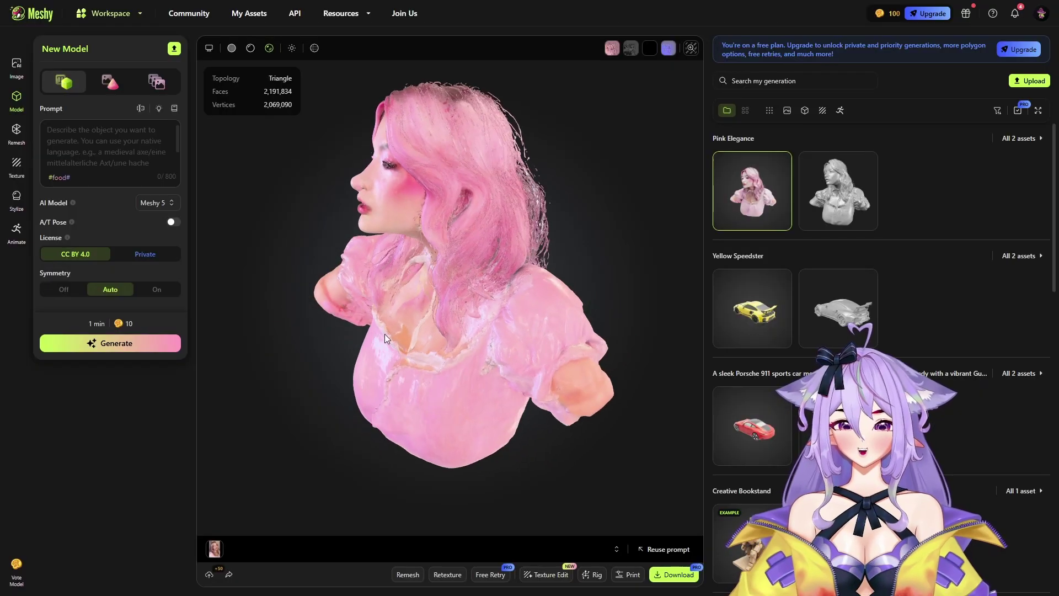
drag(451, 353, 485, 334)
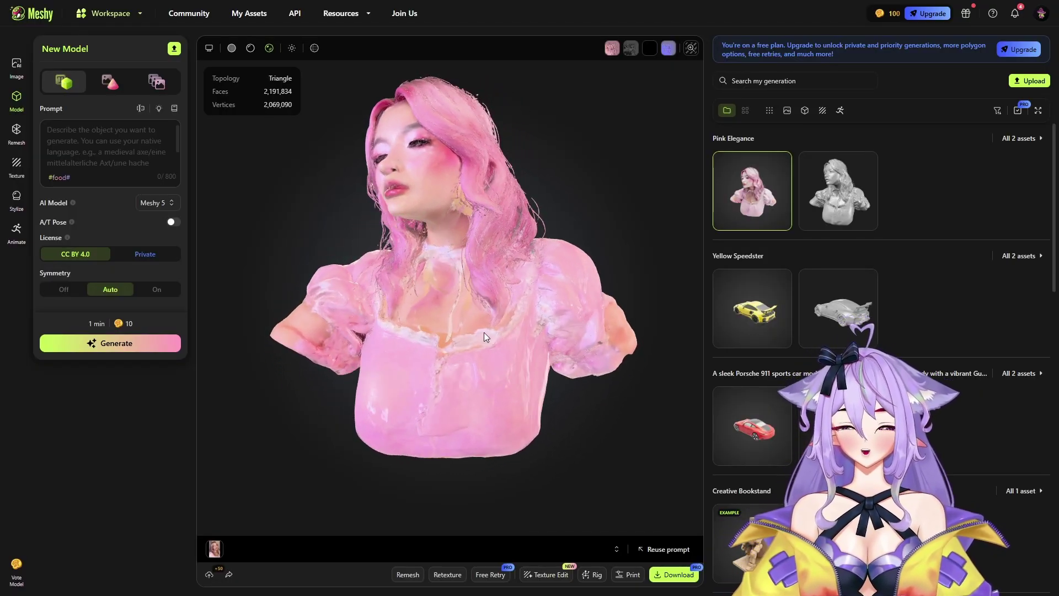
Generate a half-coconut model from the pasted coconut image with Meshy 6 Preview and open the untextured result
key(ctrl+v)
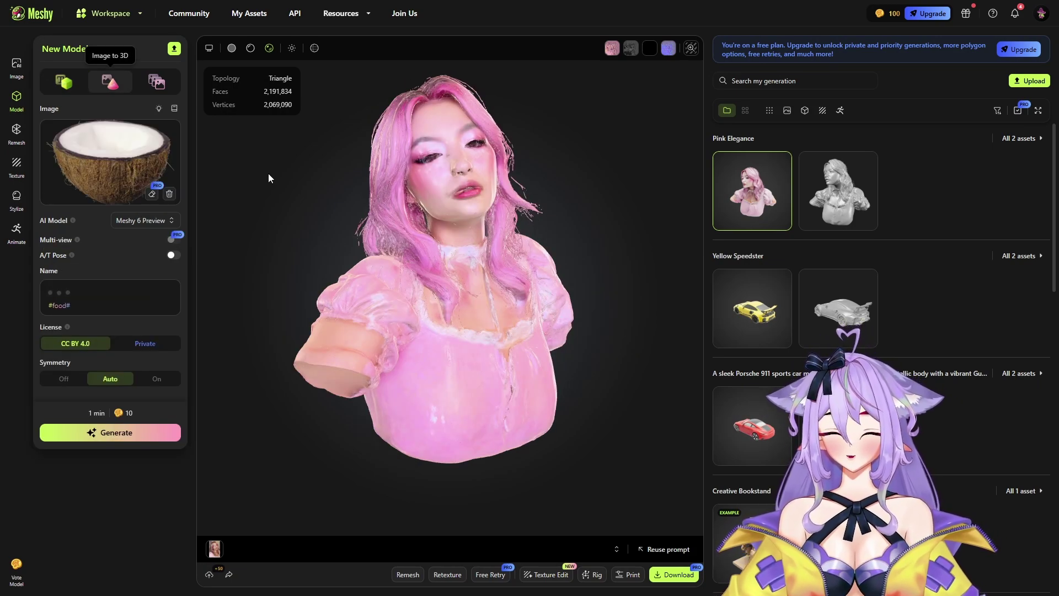
click(115, 433)
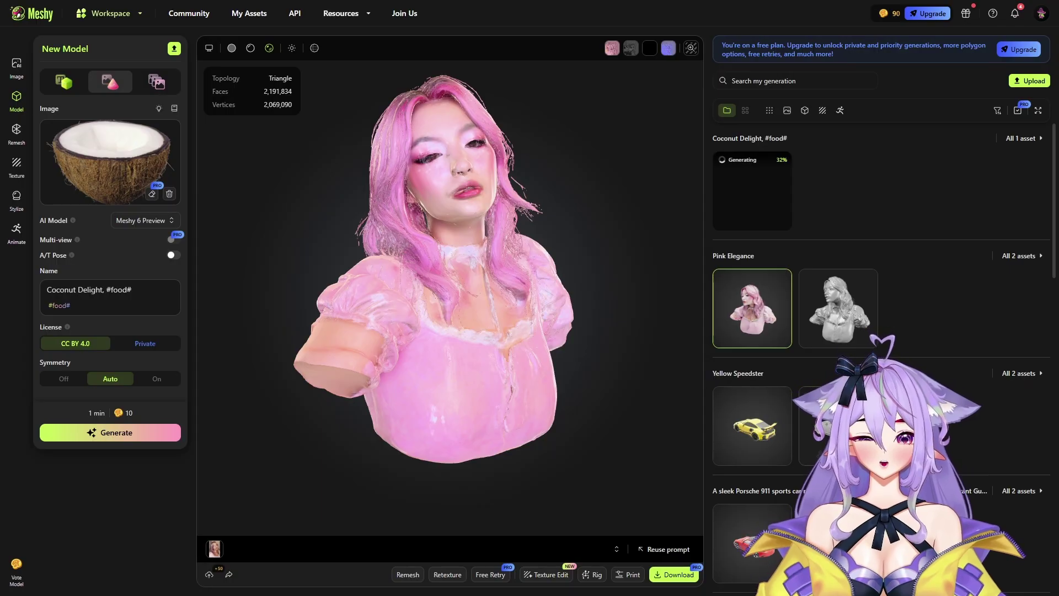
scroll(881, 353, down, 1)
scroll(752, 370, up, 1)
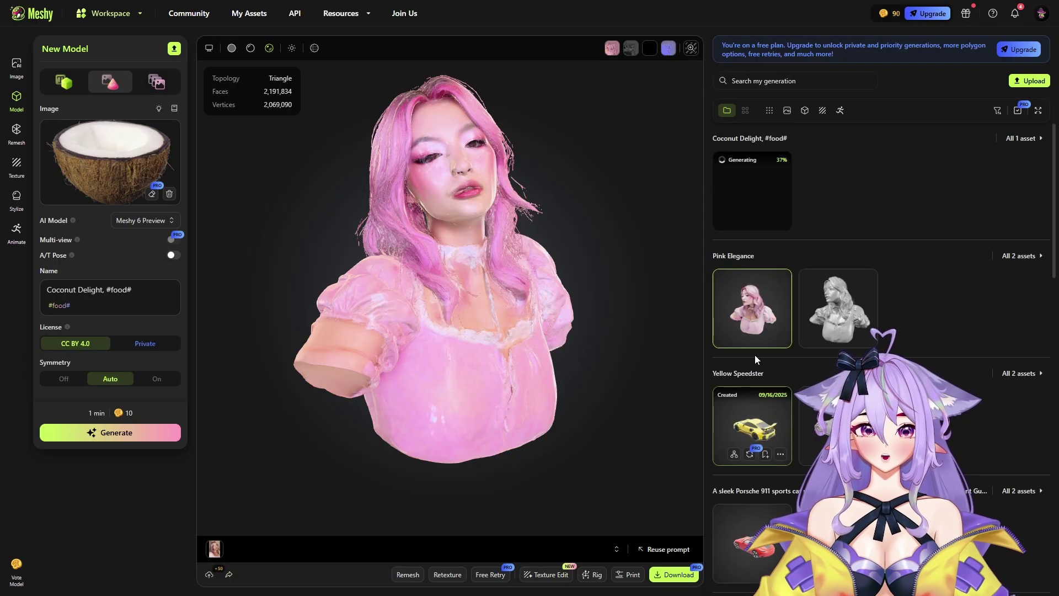
drag(595, 257, 466, 296)
scroll(465, 297, up, 5)
scroll(459, 268, down, 8)
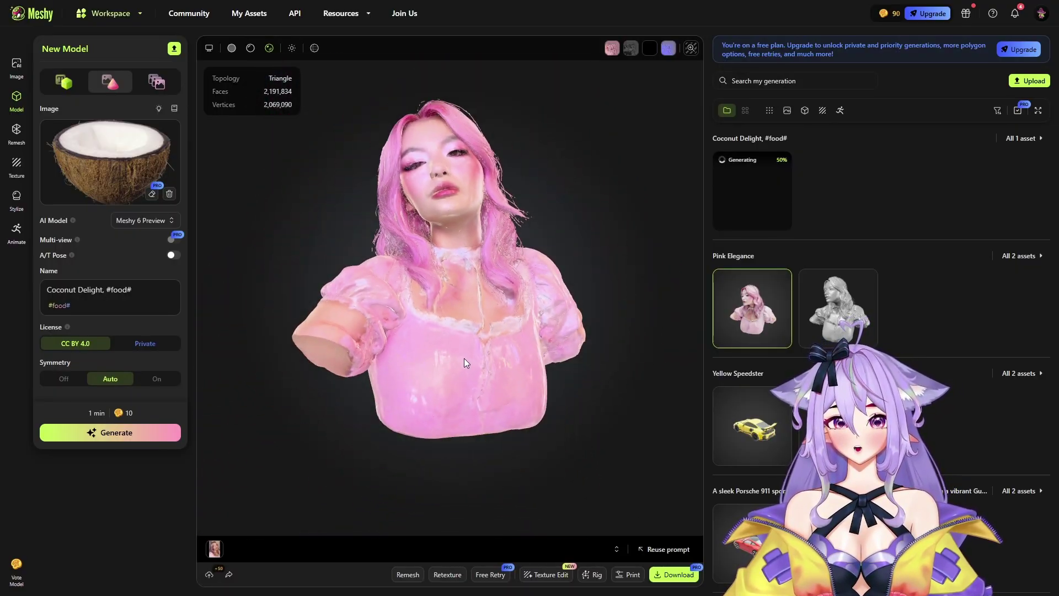
drag(492, 393, 570, 351)
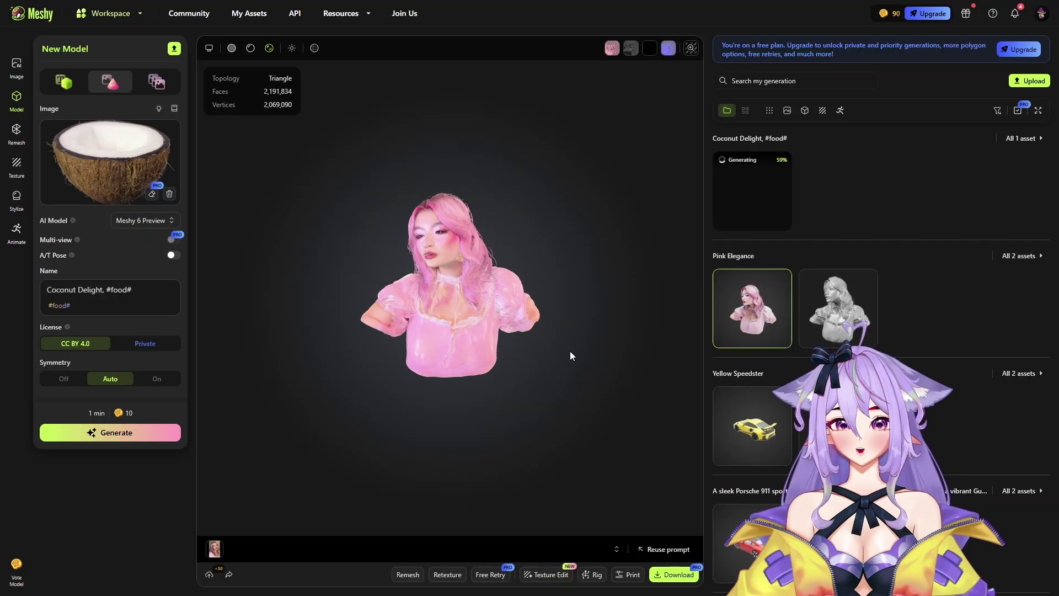
click(747, 184)
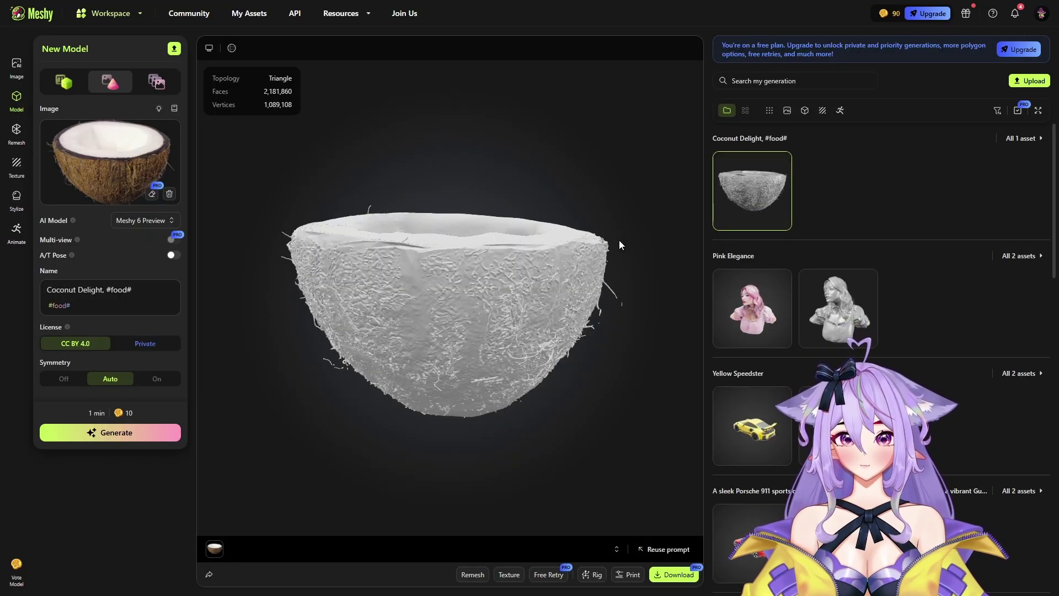
Texture the coconut model from its source image using Meshy 5 with PBR maps, and rotate the textured result
drag(619, 240, 538, 273)
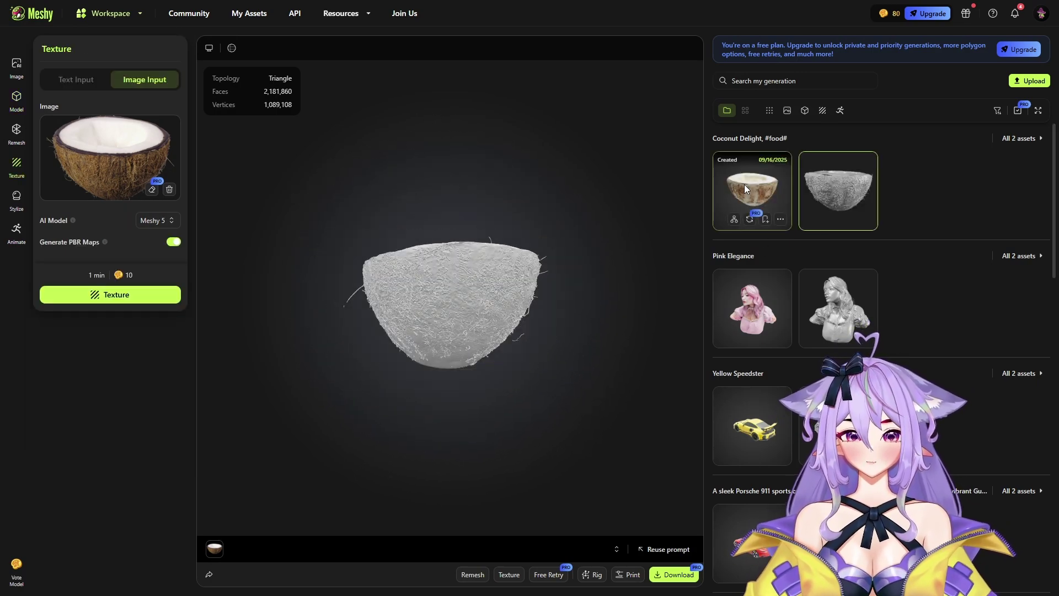
click(744, 184)
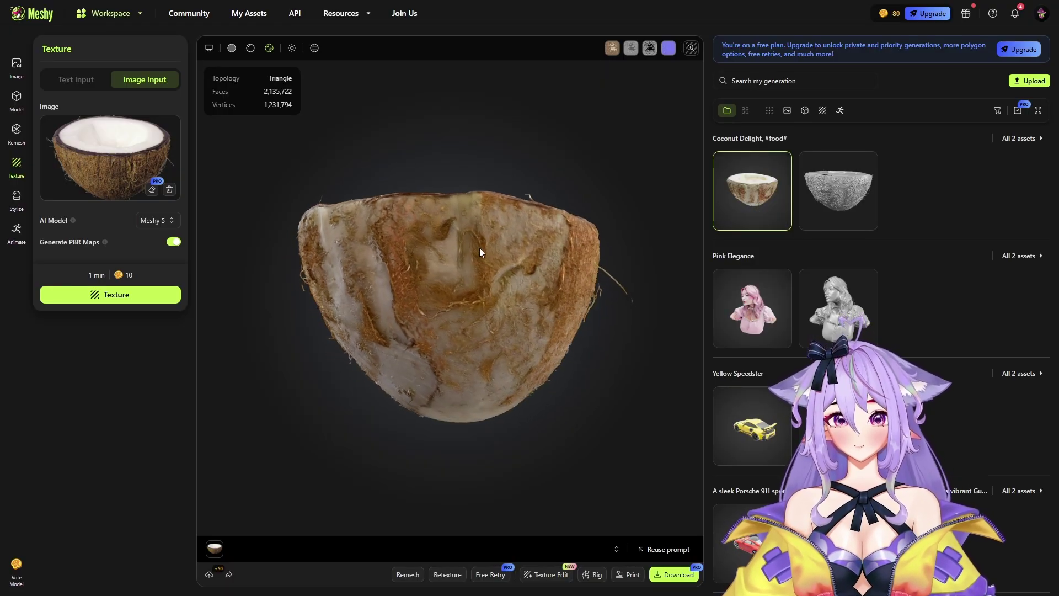
drag(479, 247, 508, 341)
scroll(506, 342, down, 5)
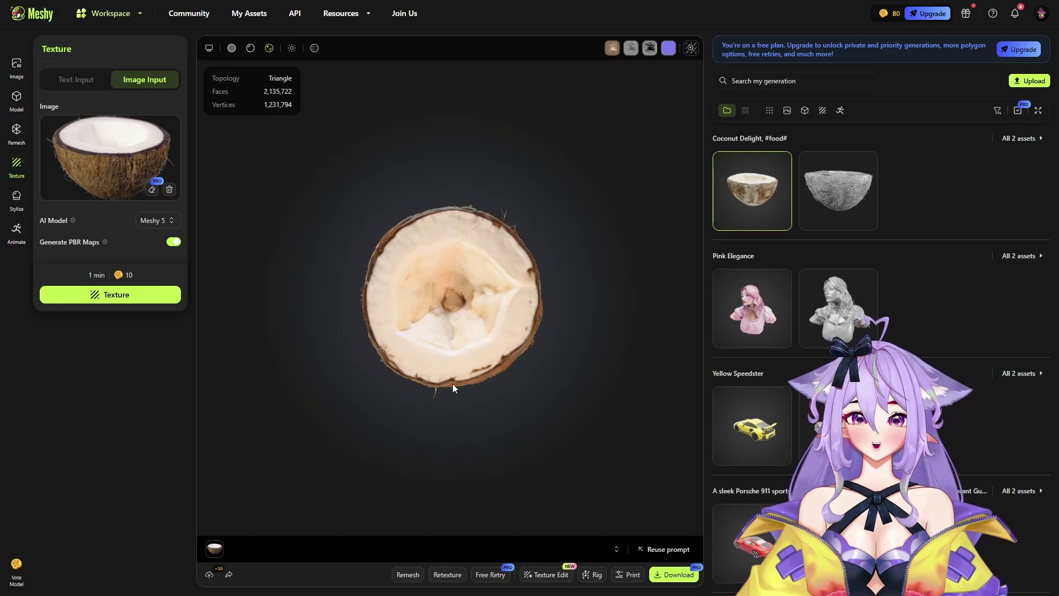
drag(527, 422, 440, 365)
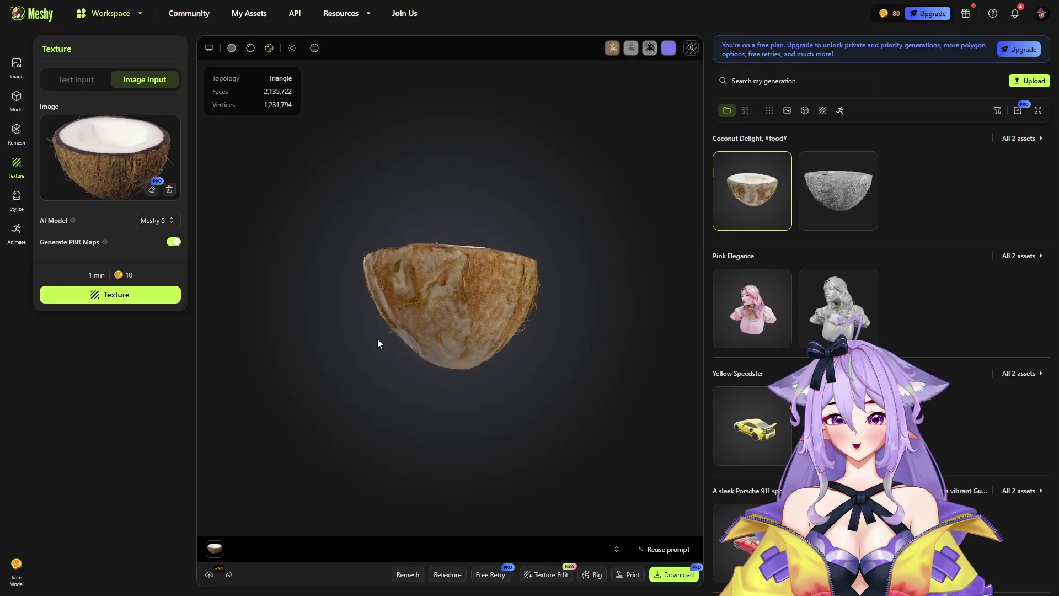
drag(377, 340, 360, 275)
drag(446, 338, 471, 352)
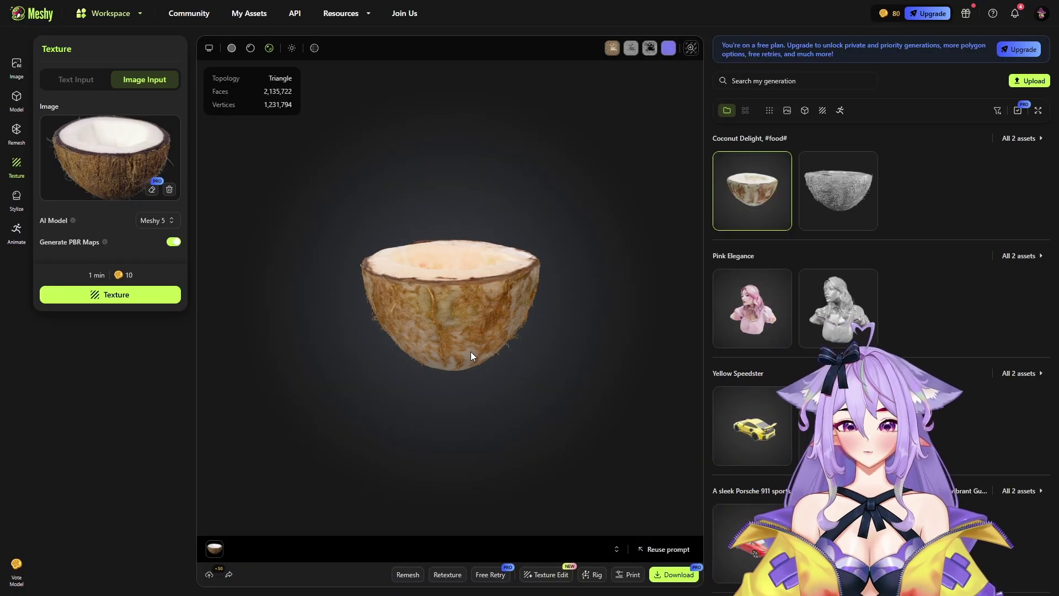
Examine the coconut's outer shell texture up close, around its sides and from below
scroll(471, 352, up, 10)
scroll(427, 341, up, 10)
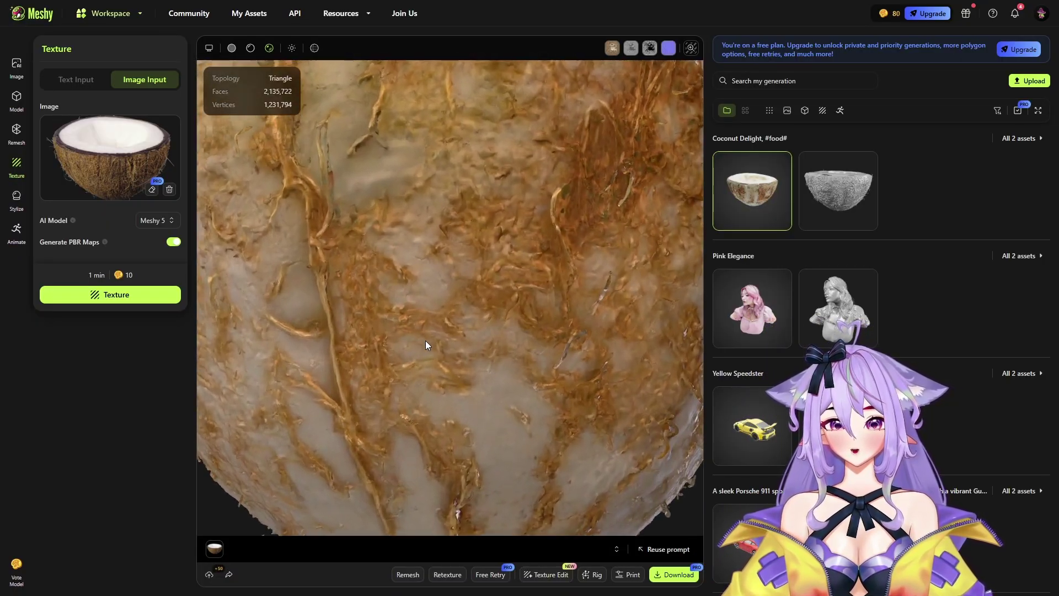
drag(466, 244, 397, 234)
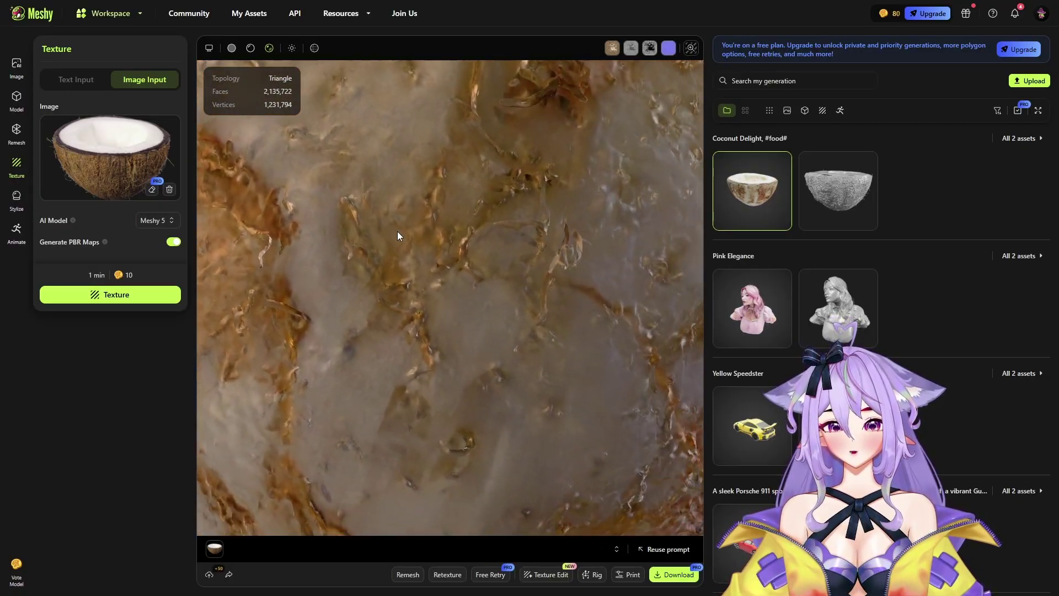
scroll(397, 234, down, 5)
scroll(749, 419, down, 5)
scroll(750, 418, up, 5)
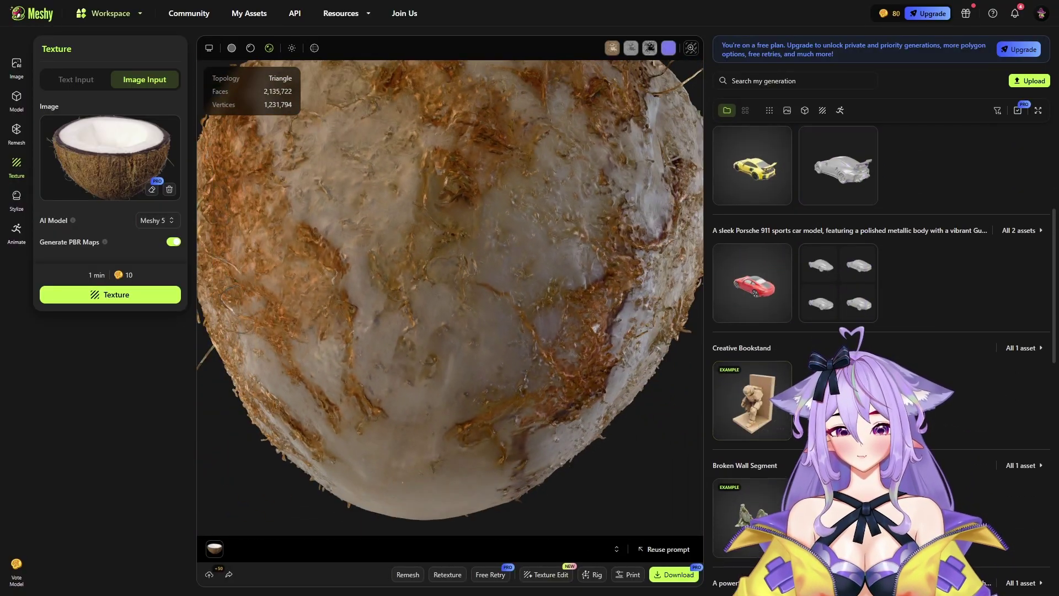
scroll(405, 306, down, 5)
drag(405, 307, 481, 252)
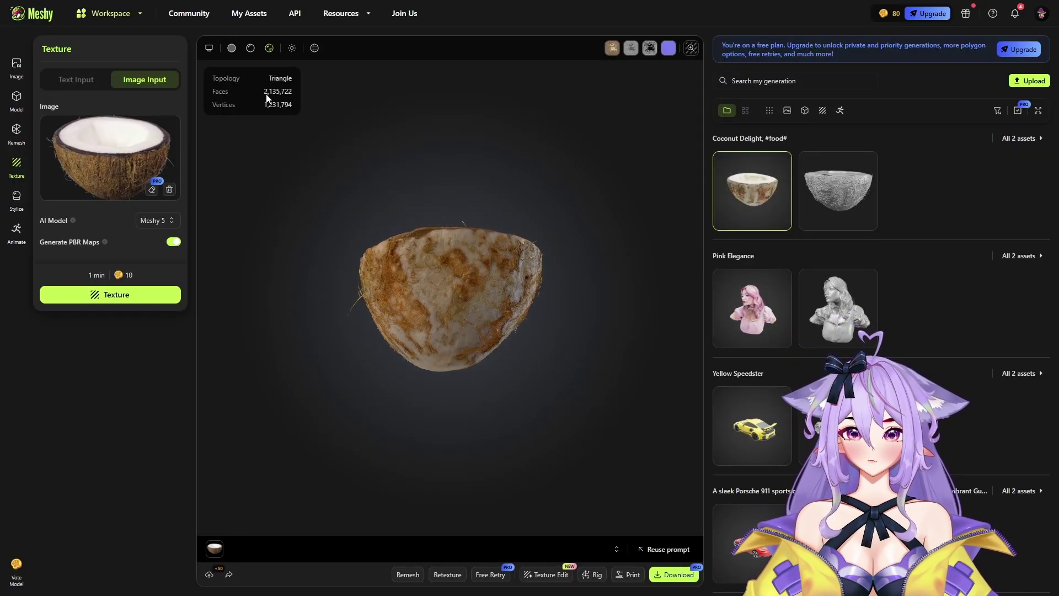
drag(537, 324, 497, 220)
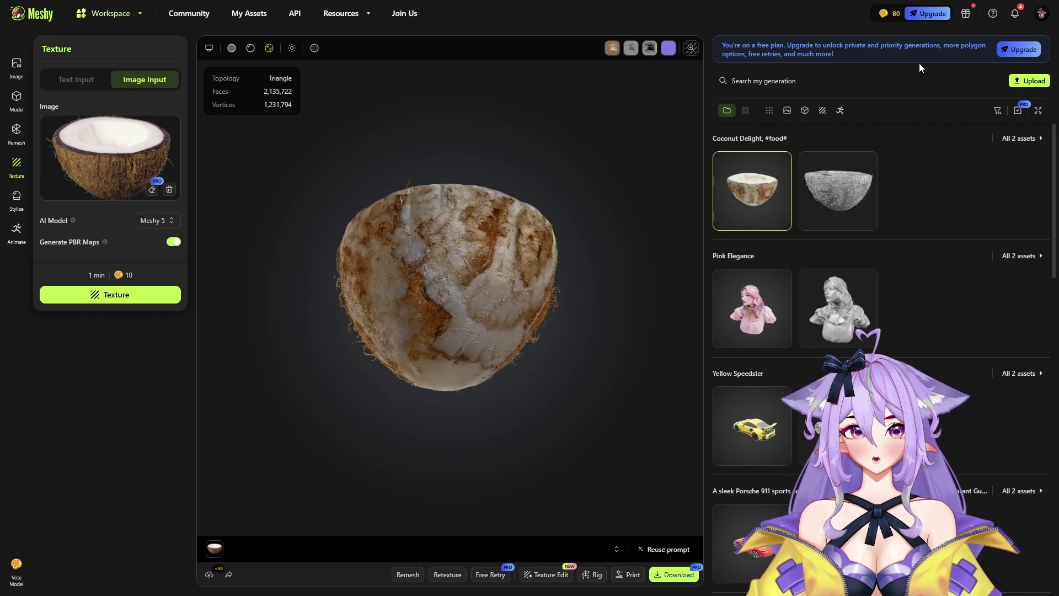
Check the onboarding task for texture editing, and retexture the coconut from its image using Meshy 5 with PBR maps
click(970, 16)
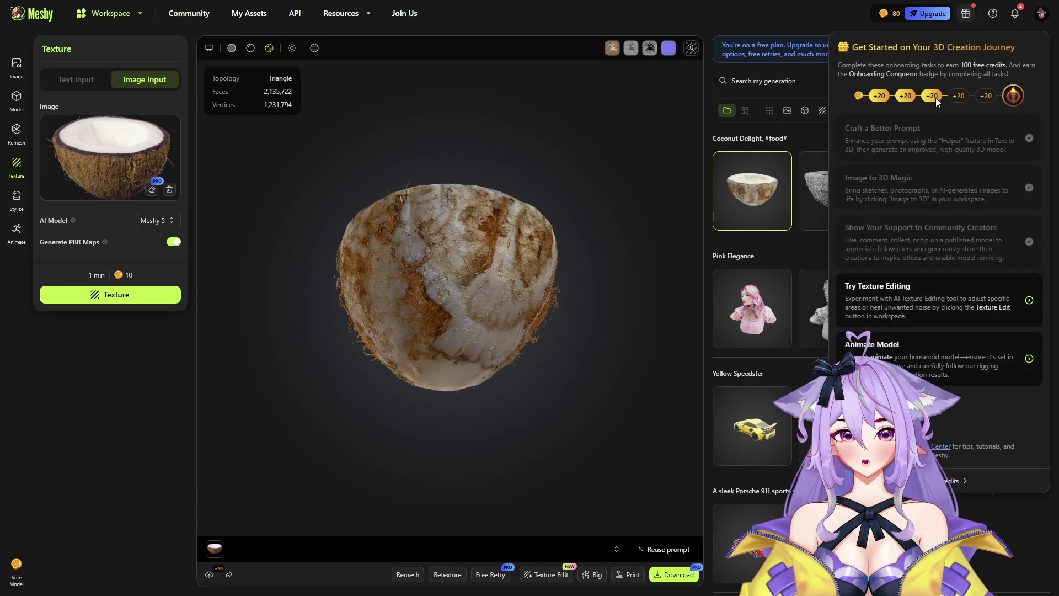
click(1023, 307)
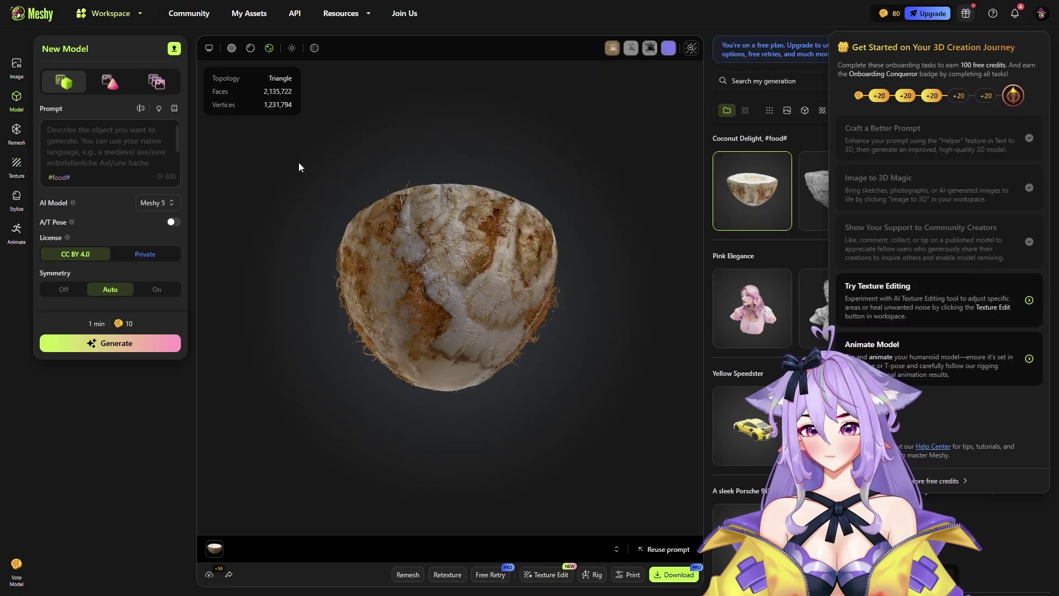
click(454, 575)
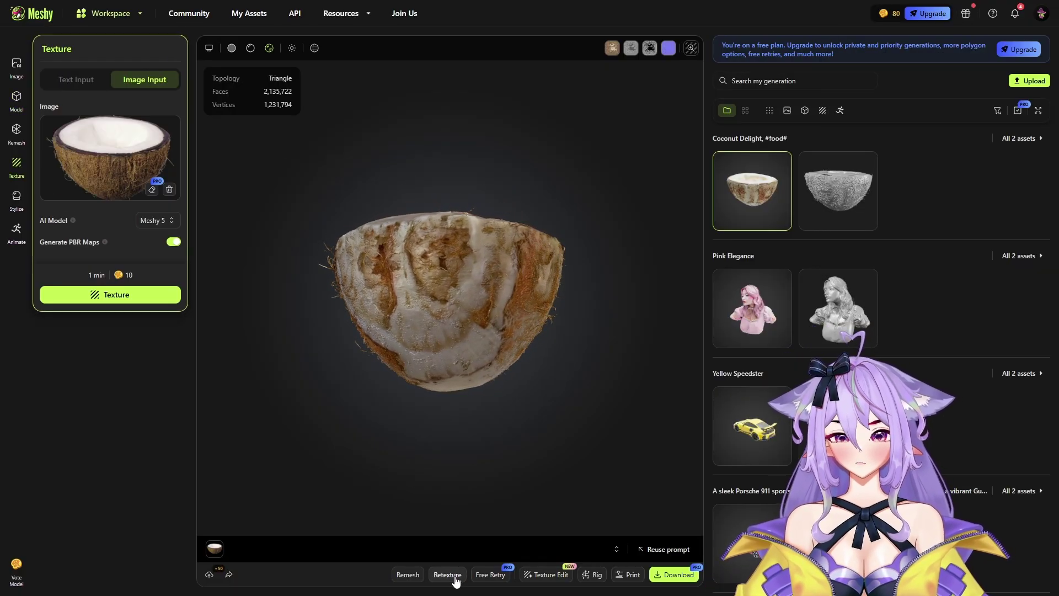
click(116, 295)
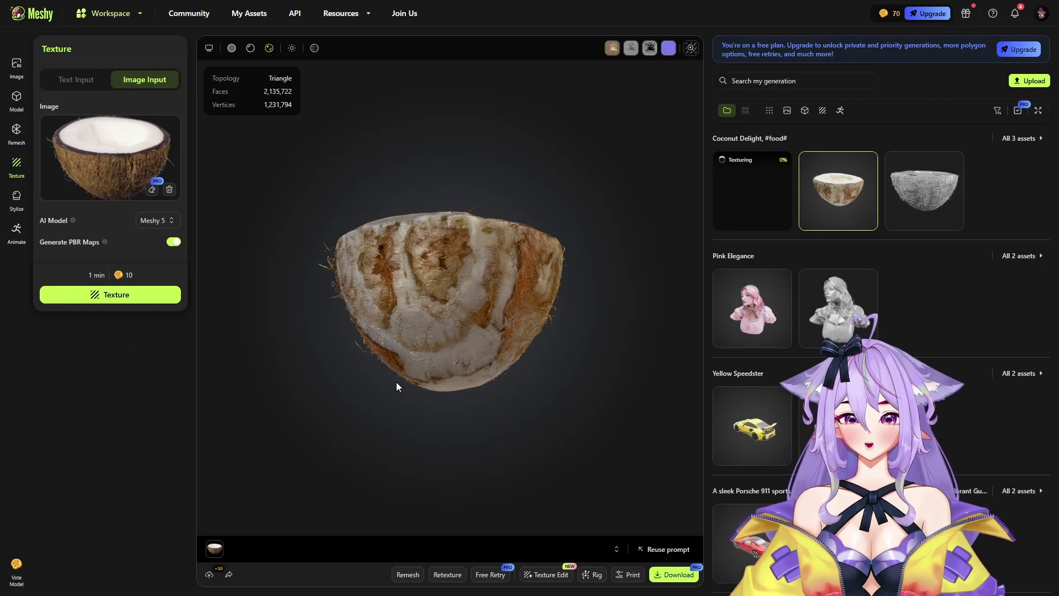
Open Texture Edit for the coconut and mask its whole visible outer shell for AI Texture Edit with a size 50 brush
click(541, 577)
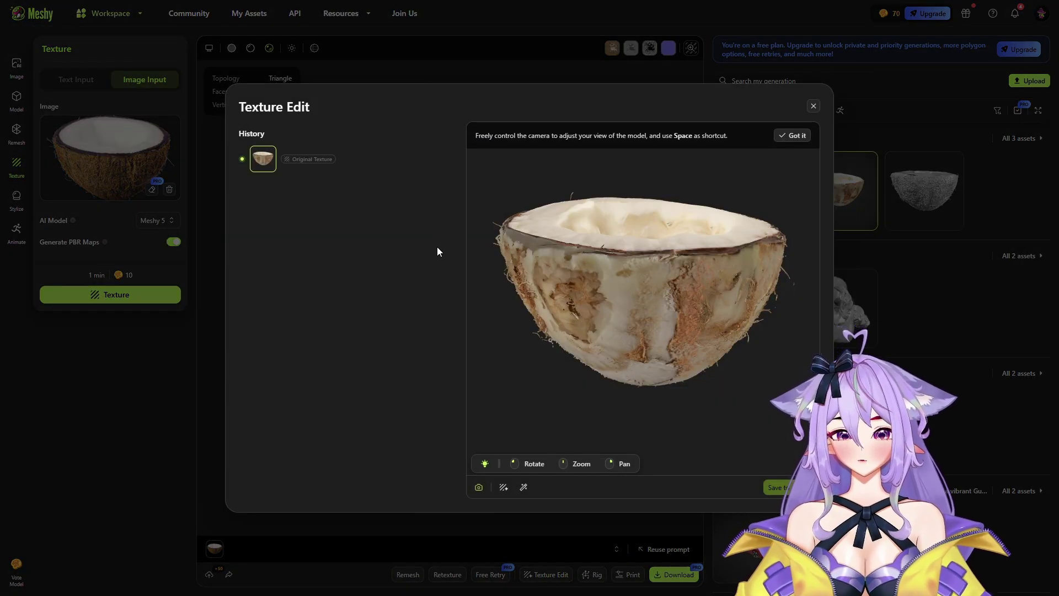
drag(740, 313, 611, 389)
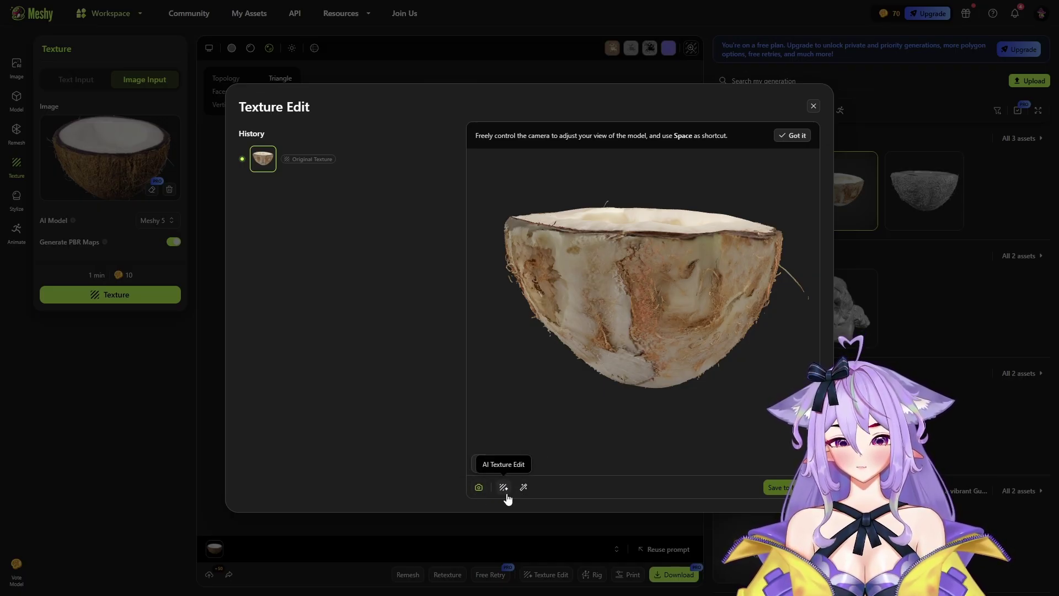
click(505, 488)
mouse_move(584, 315)
mouse_down()
mouse_move(671, 339)
mouse_move(664, 279)
mouse_move(598, 277)
mouse_move(606, 303)
mouse_move(519, 248)
mouse_move(541, 238)
mouse_move(515, 236)
mouse_move(532, 287)
mouse_move(577, 350)
mouse_move(617, 374)
mouse_move(693, 378)
mouse_move(752, 316)
mouse_move(779, 259)
mouse_up()
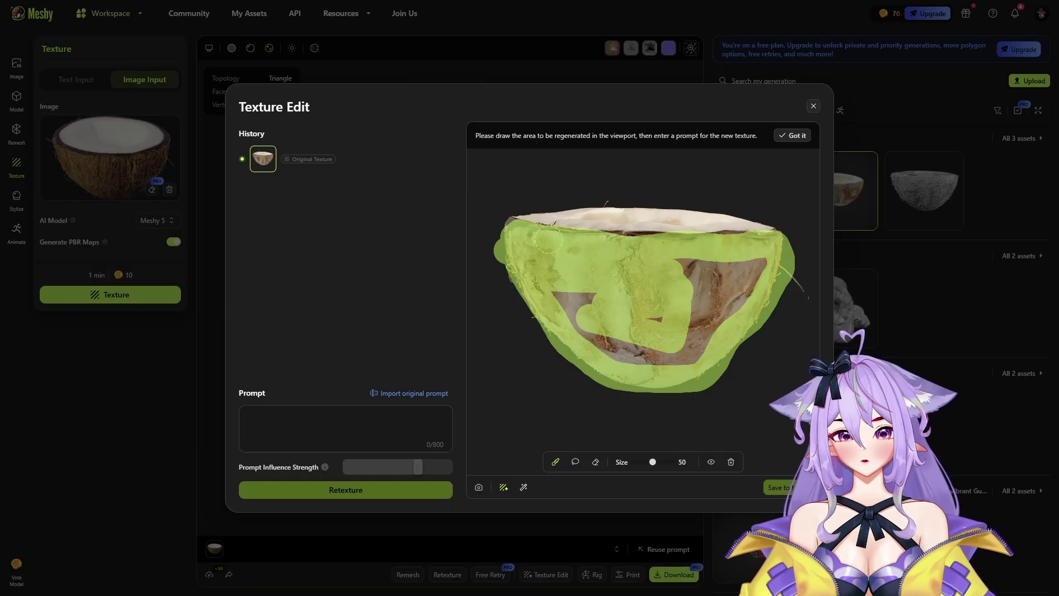
drag(545, 314, 605, 331)
mouse_move(691, 333)
mouse_down()
mouse_move(678, 309)
mouse_move(678, 322)
mouse_move(750, 297)
mouse_up()
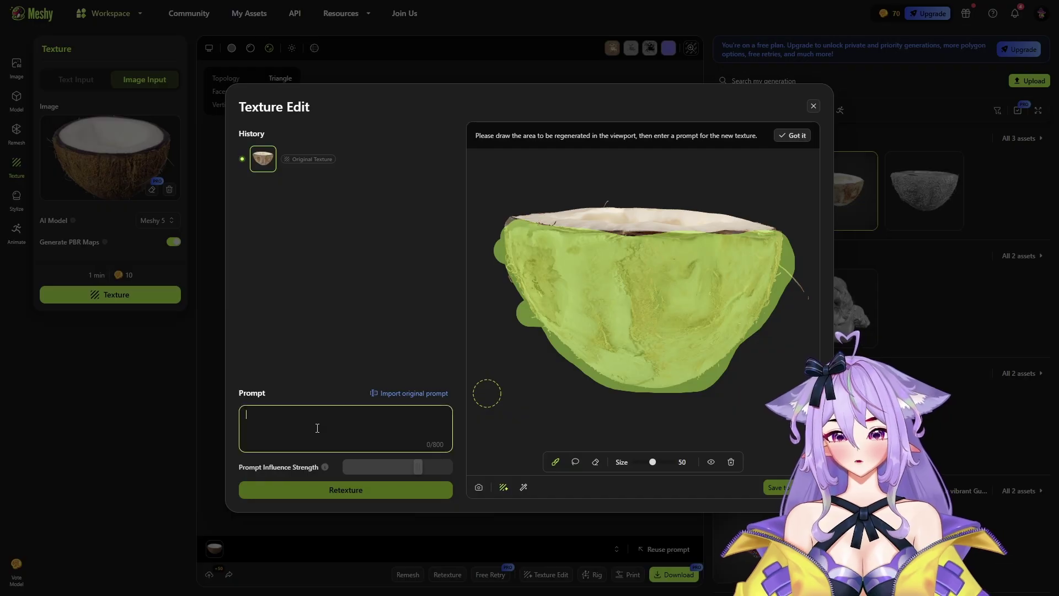
Retexture the masked shell with the prompt "dark coconut shell" and Prompt Influence Strength at maximum
text(coconut shell)
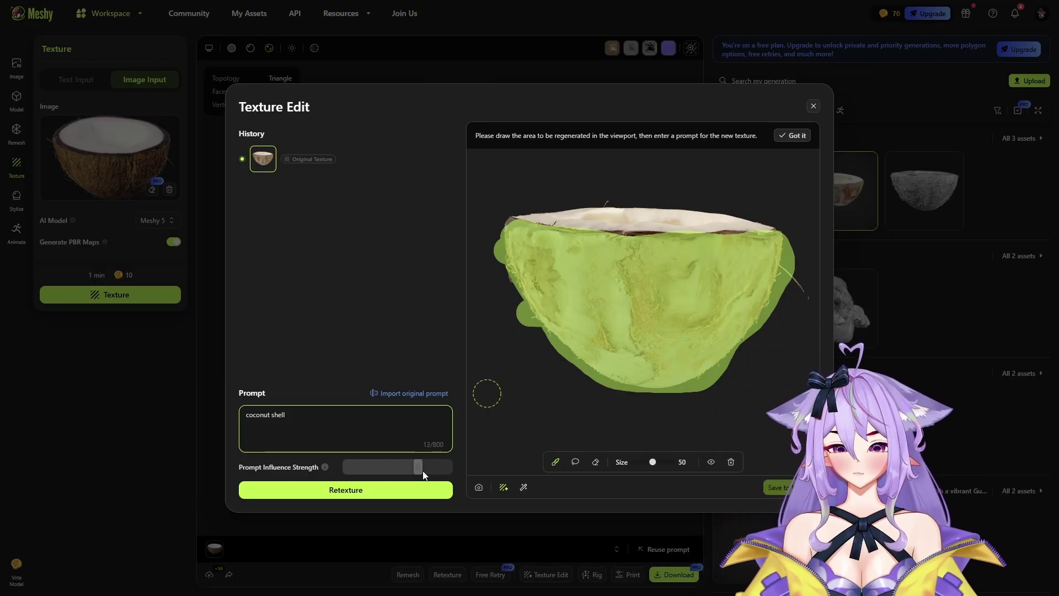
drag(418, 469, 448, 469)
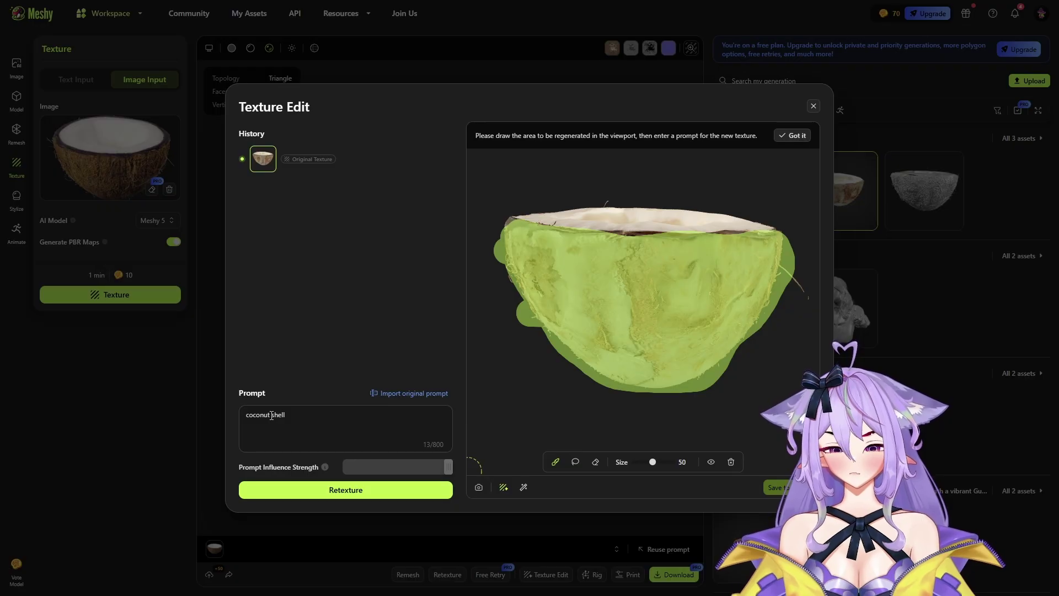
click(269, 415)
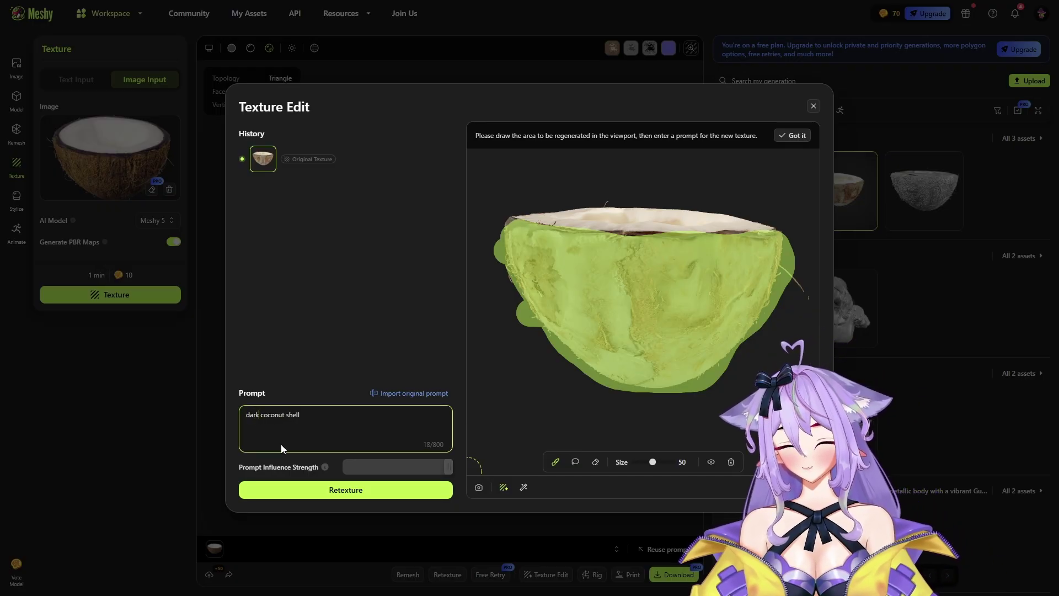
click(288, 493)
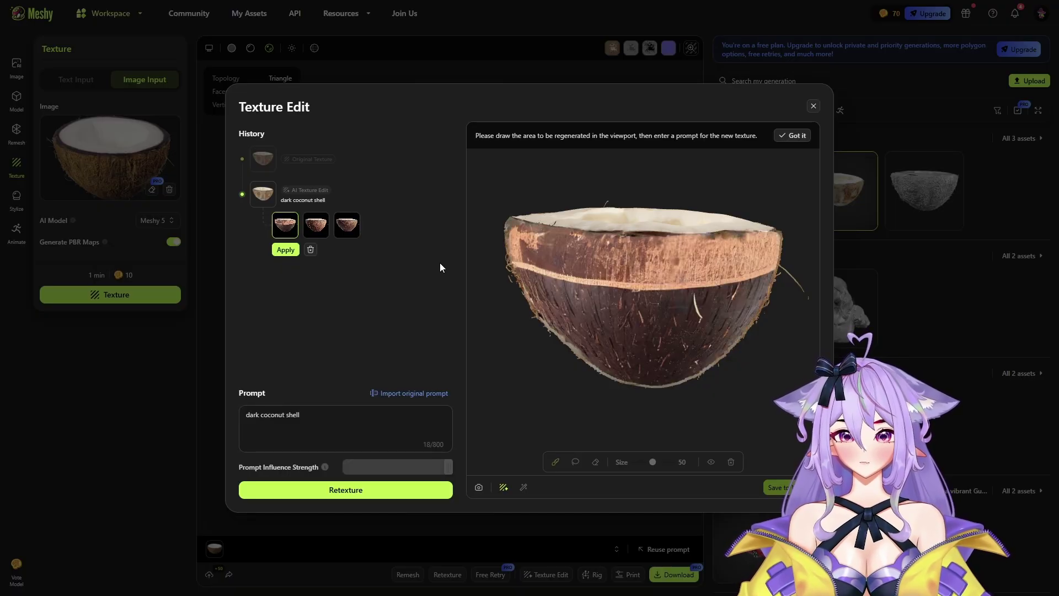
Compare the three generated dark coconut shell variants and apply the third one to the model
click(316, 225)
click(349, 230)
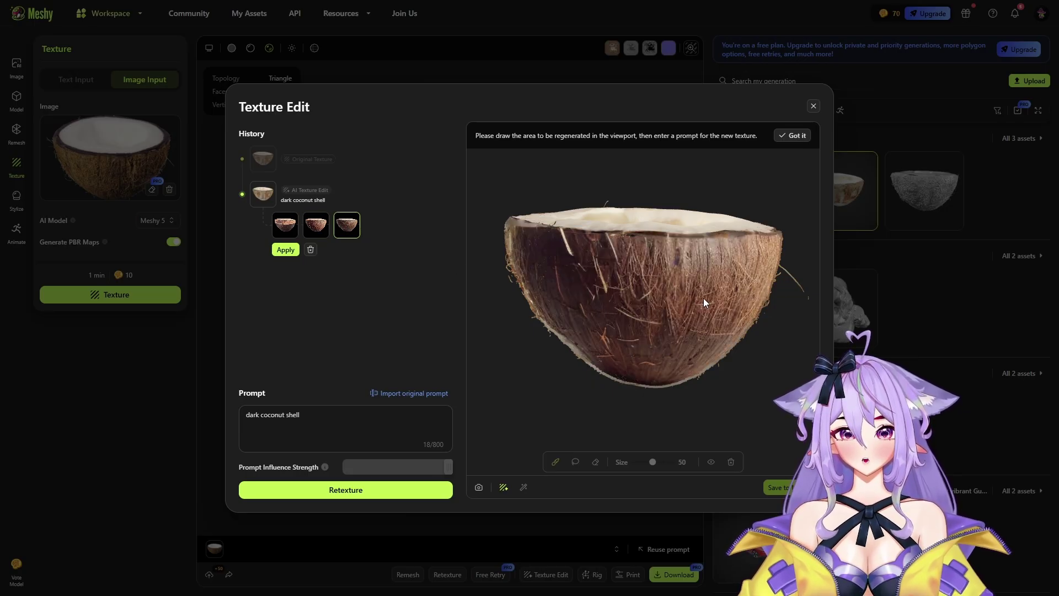
click(322, 224)
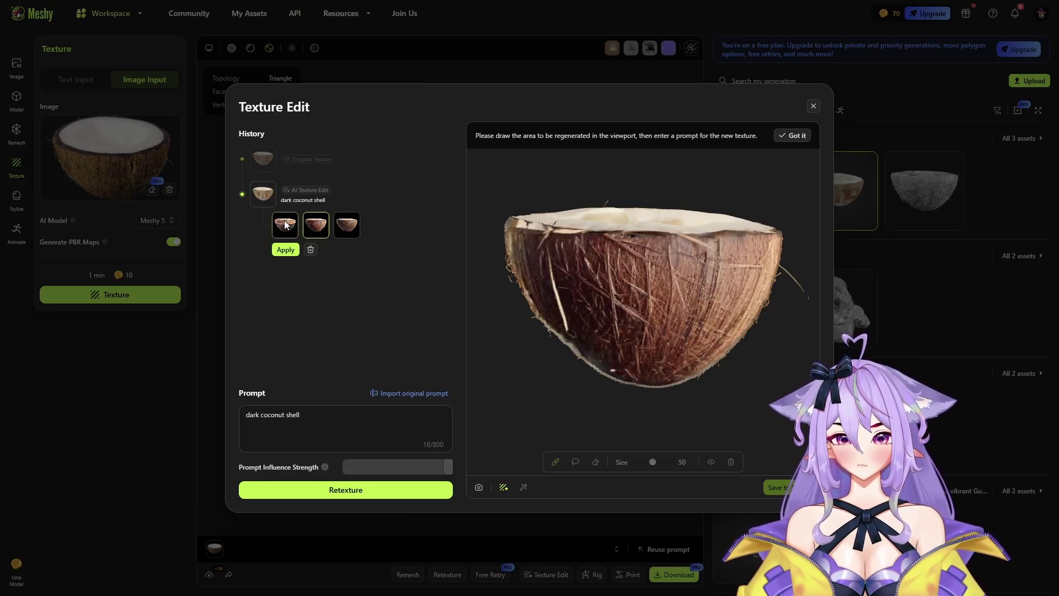
click(286, 225)
click(317, 227)
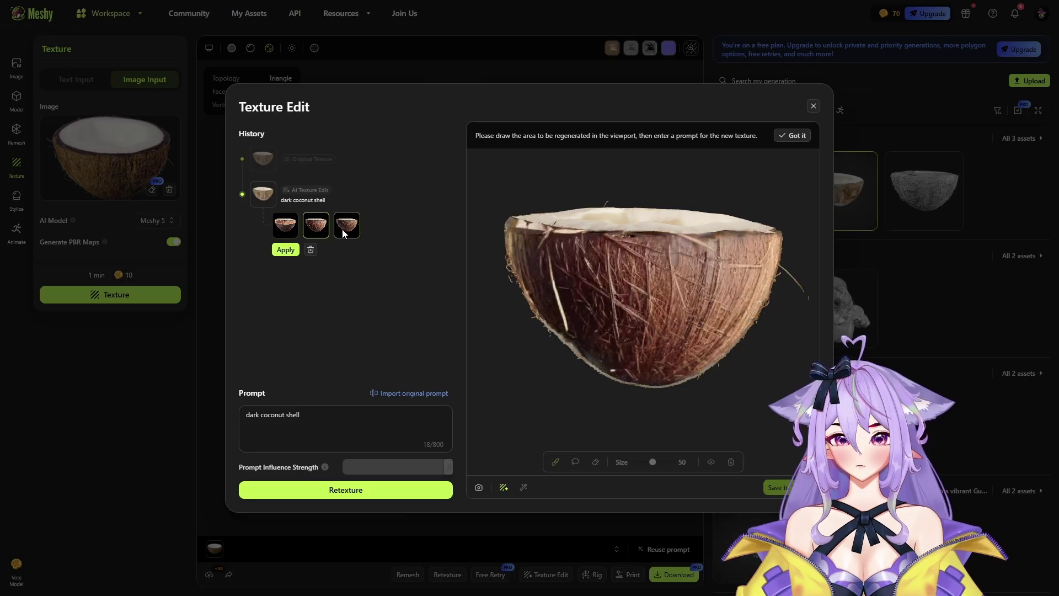
click(342, 231)
click(317, 225)
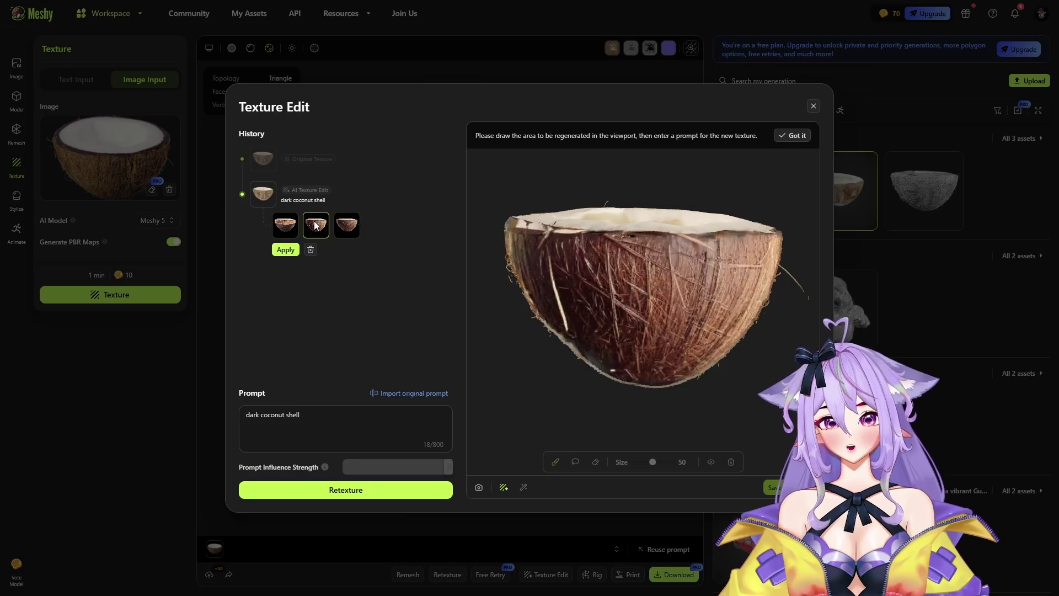
click(291, 222)
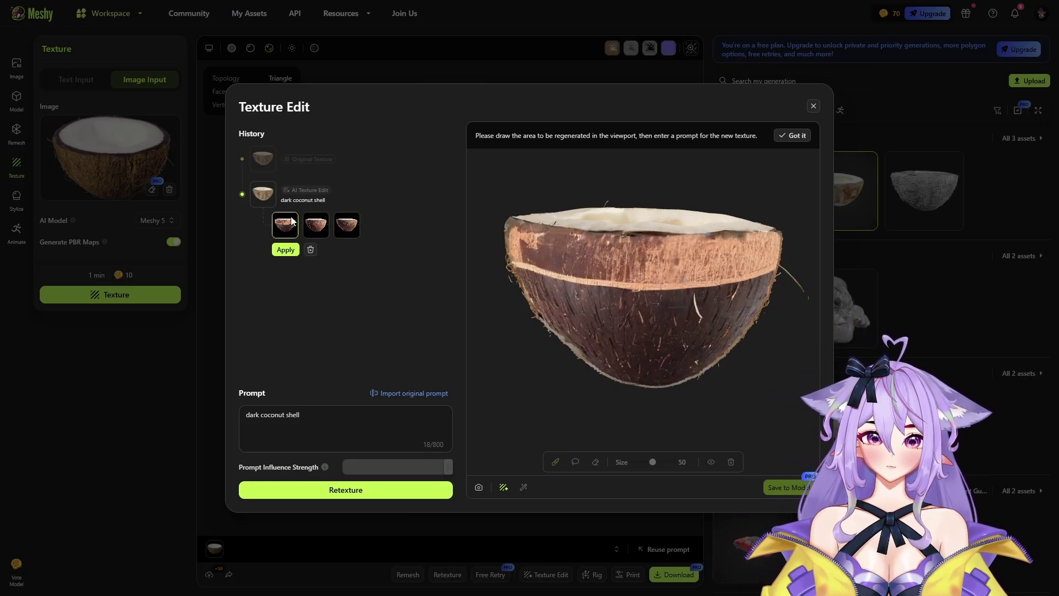
click(318, 226)
click(345, 229)
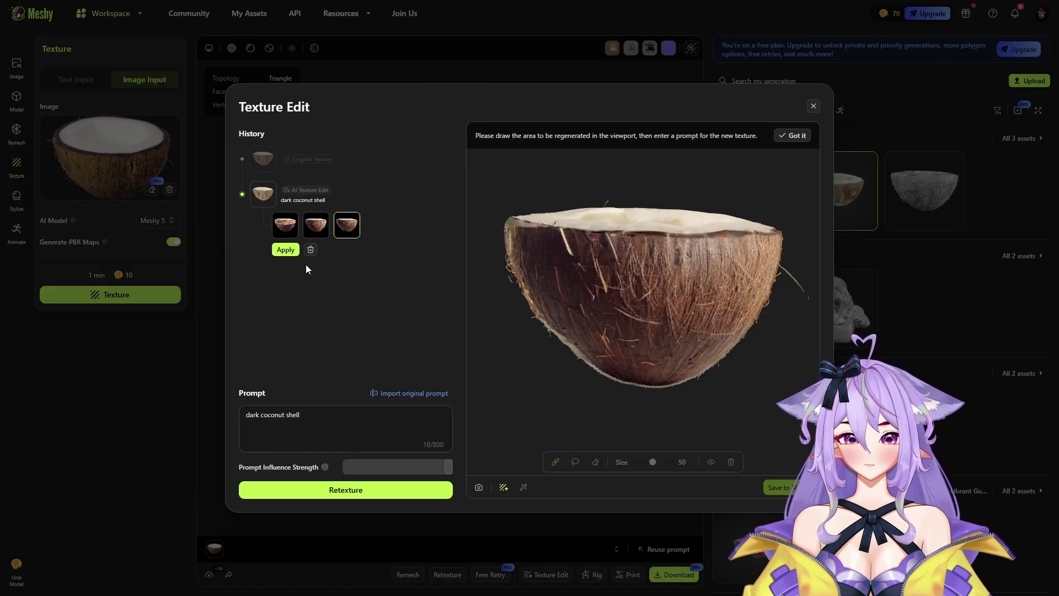
click(285, 250)
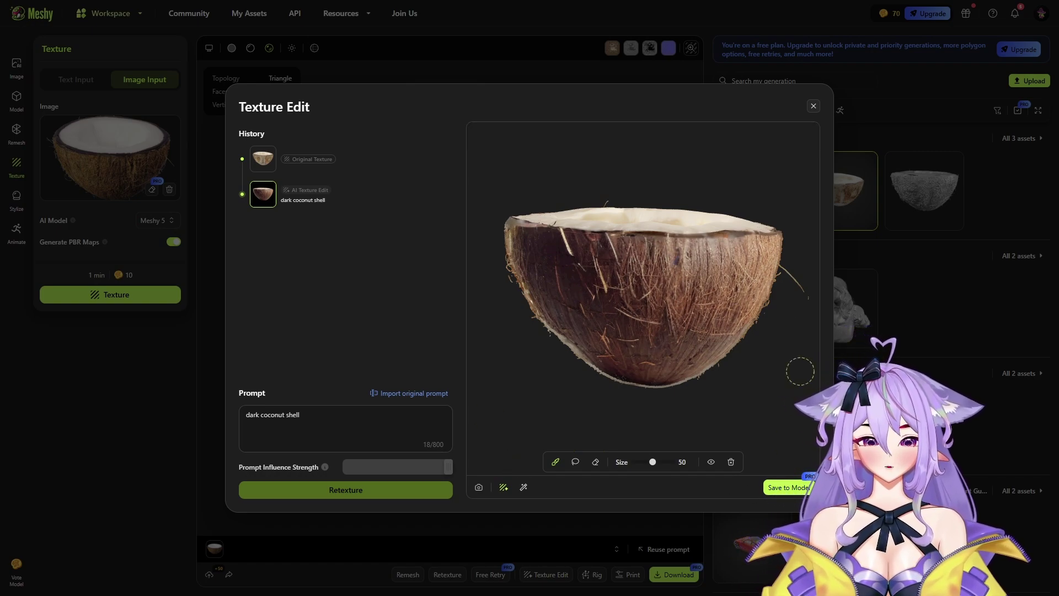
Leave Texture Edit and examine the brown-shelled coconut model from the inside, the sides and underneath
click(813, 107)
click(644, 331)
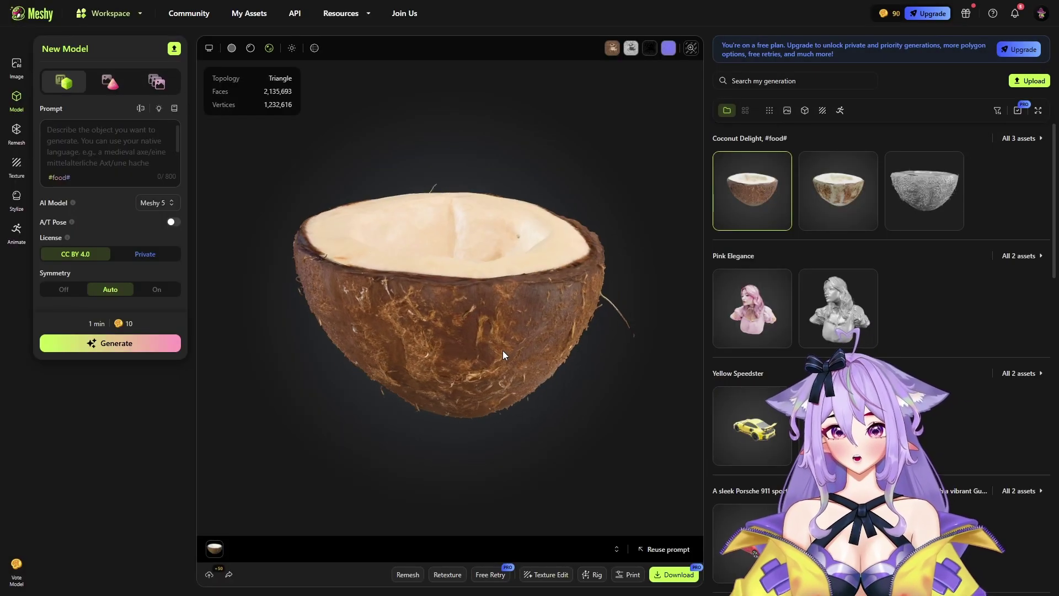
drag(502, 350, 479, 387)
scroll(484, 368, down, 5)
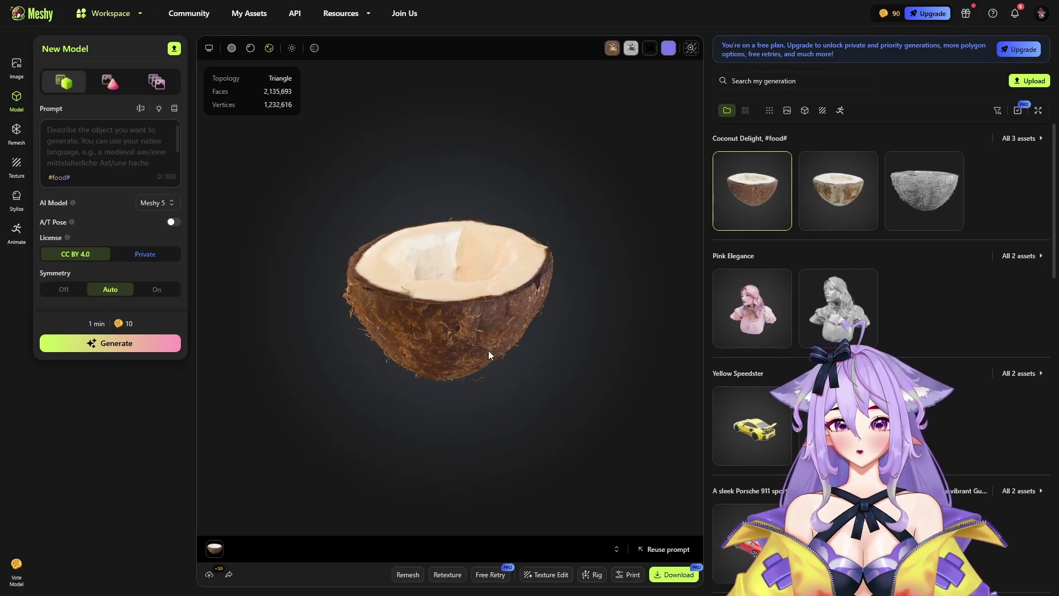
drag(583, 309, 555, 358)
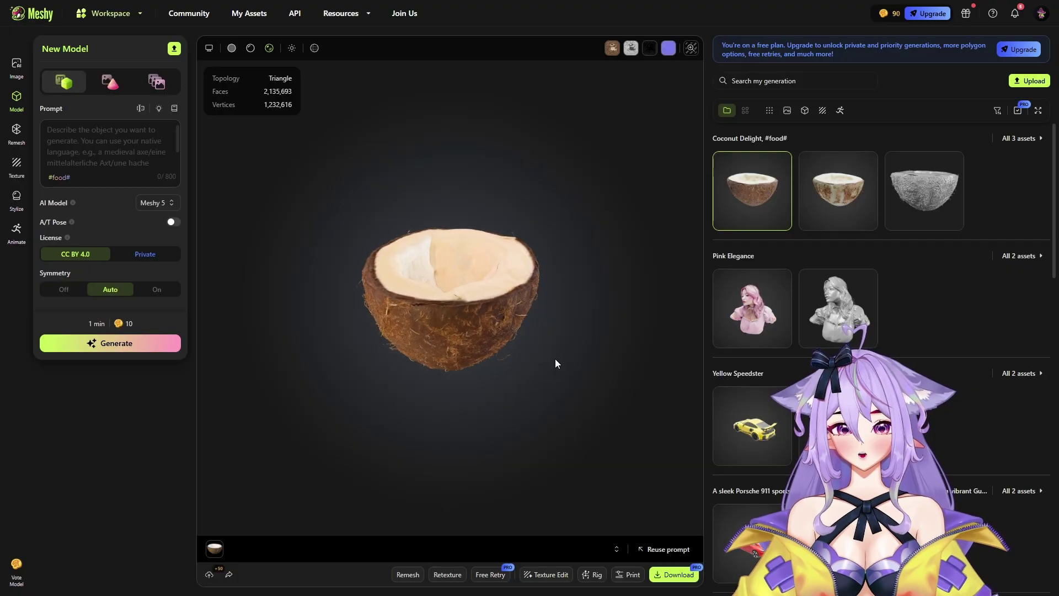
drag(479, 343, 483, 365)
drag(644, 320, 436, 323)
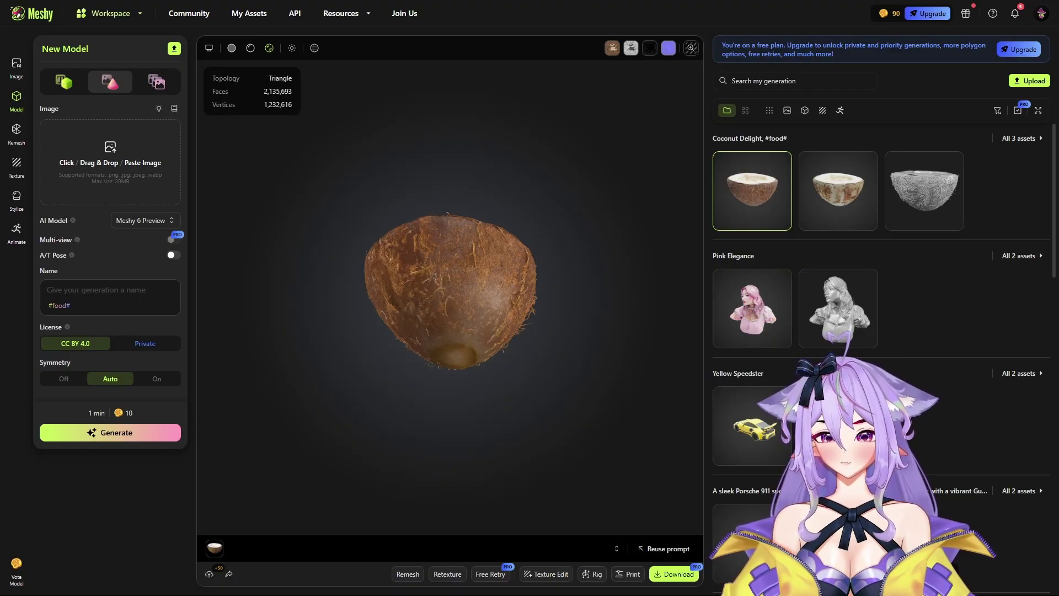
Generate a 3D model from the pasted SpongeBob image using Meshy 6 Preview with A/T Pose enabled, and open the result
key(ctrl+v)
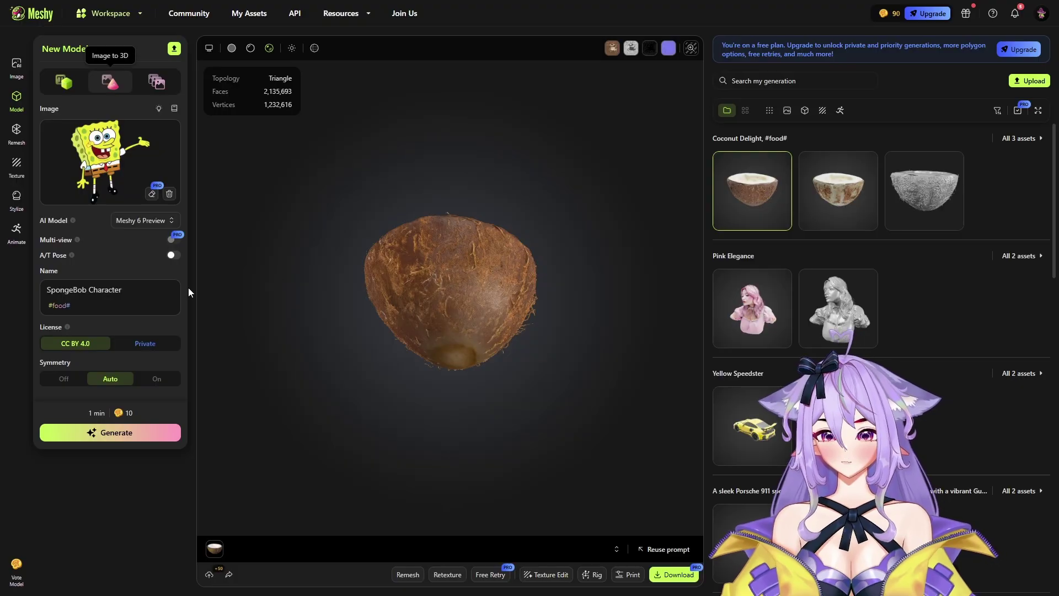
click(175, 256)
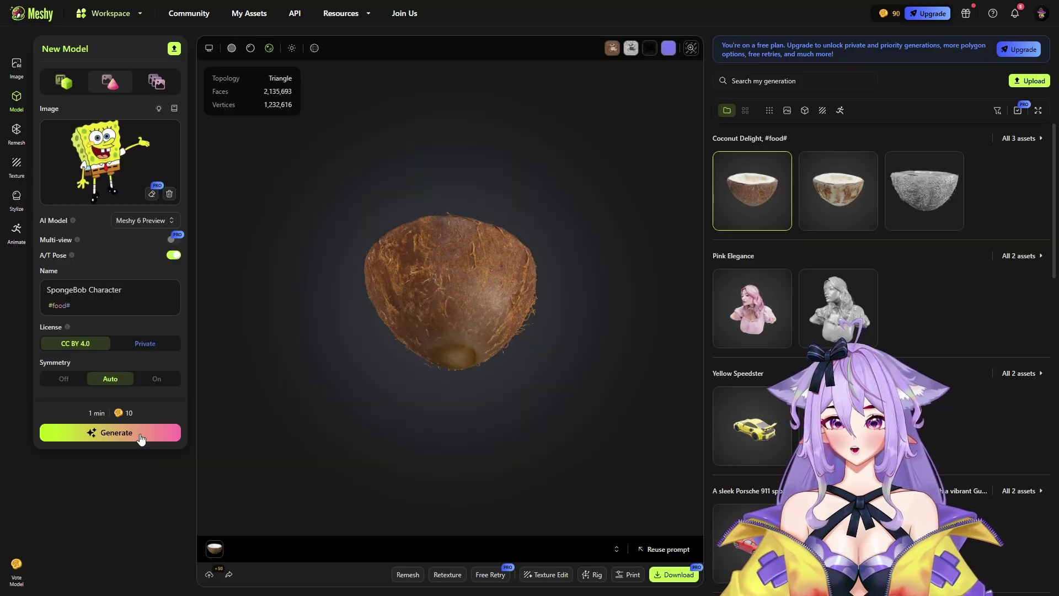
click(115, 438)
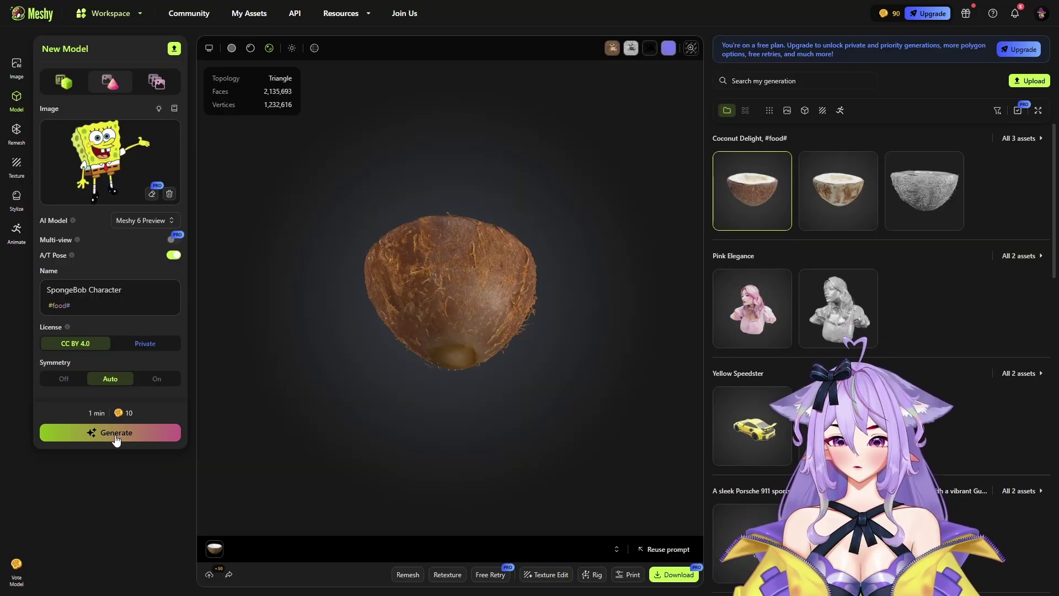
click(734, 188)
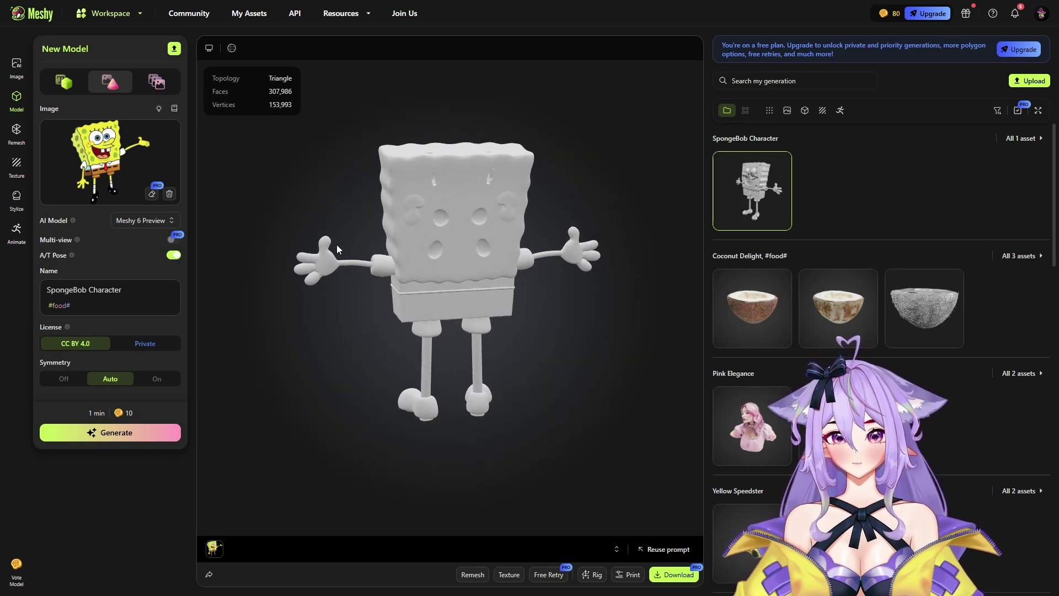
Texture the untextured SpongeBob mesh from its source image using Meshy 5 with PBR maps
drag(337, 244, 430, 256)
drag(436, 219, 478, 211)
scroll(478, 211, down, 2)
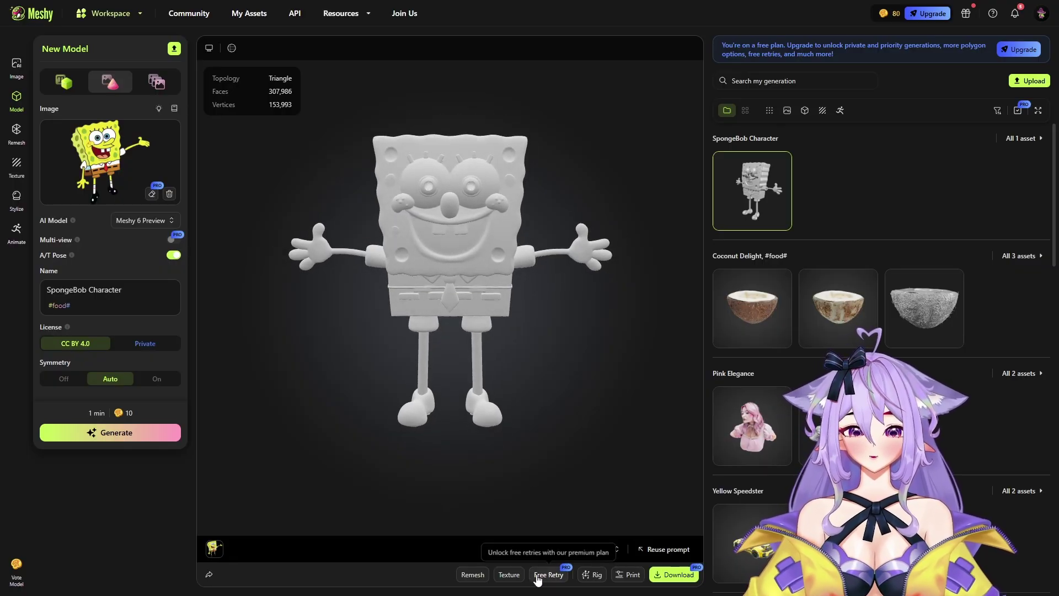
click(511, 575)
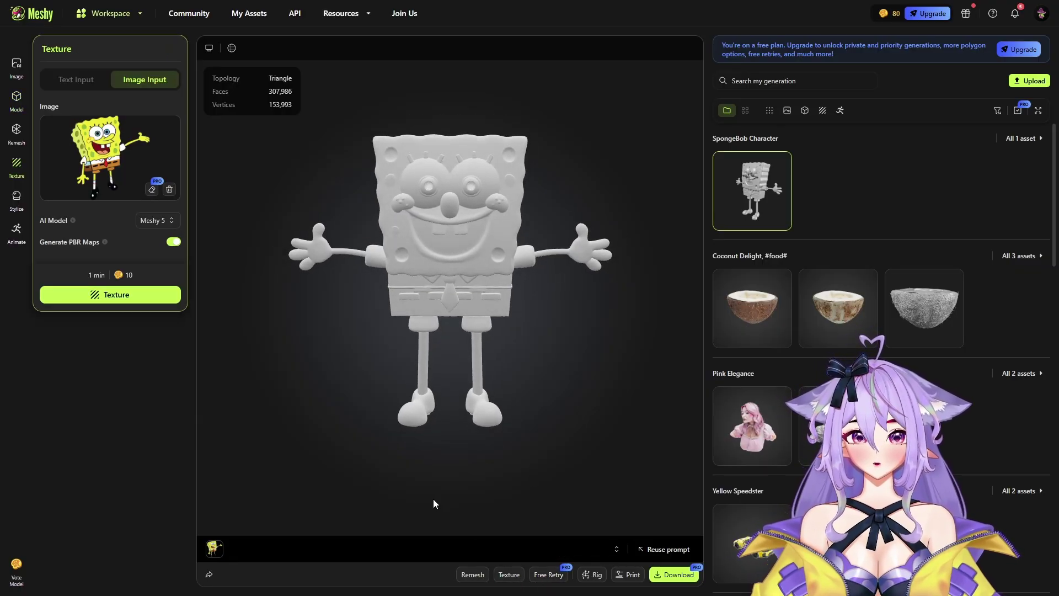
click(145, 301)
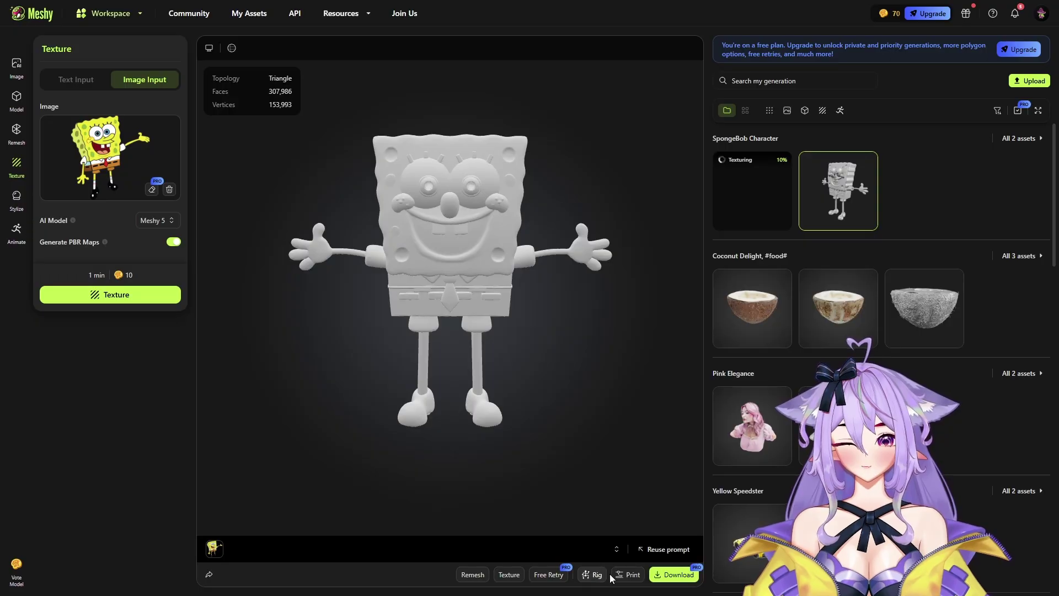
Start rigging the SpongeBob mesh as a Humanoid, accepting zero rotation, zero offset and a height of 1.7 m
click(607, 575)
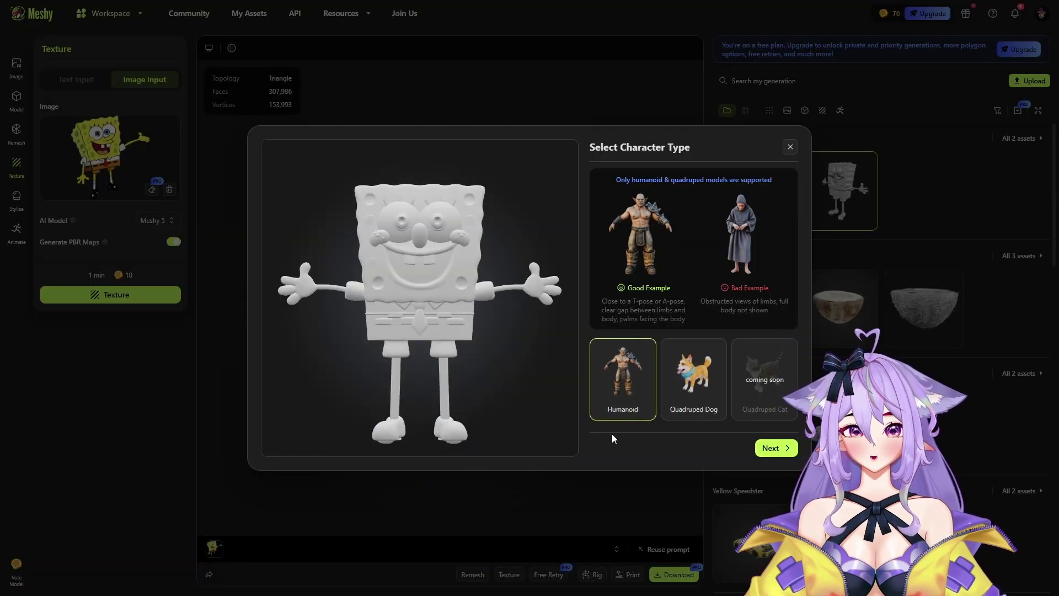
click(773, 448)
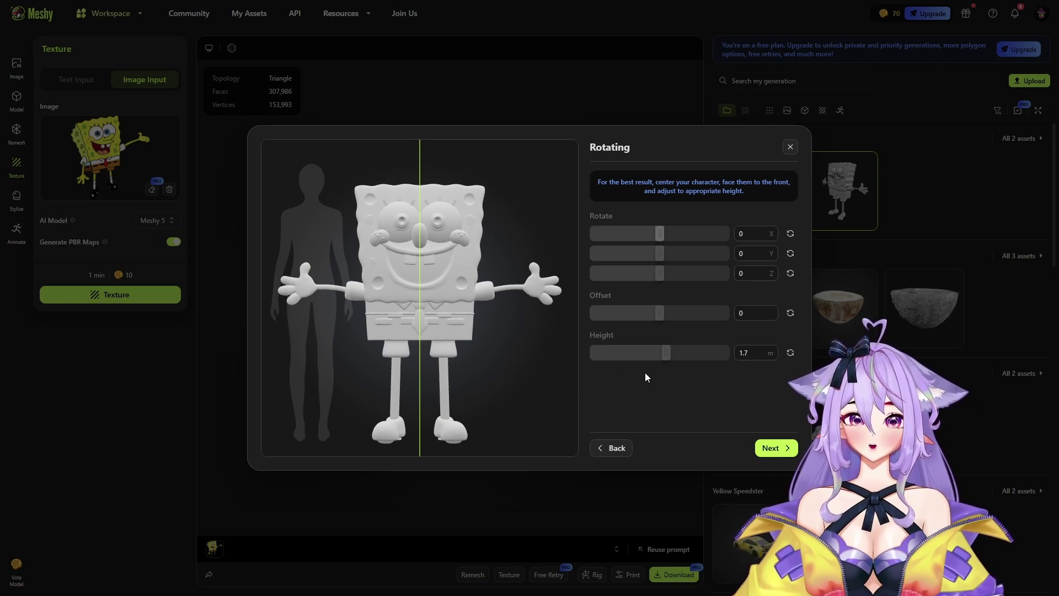
click(773, 447)
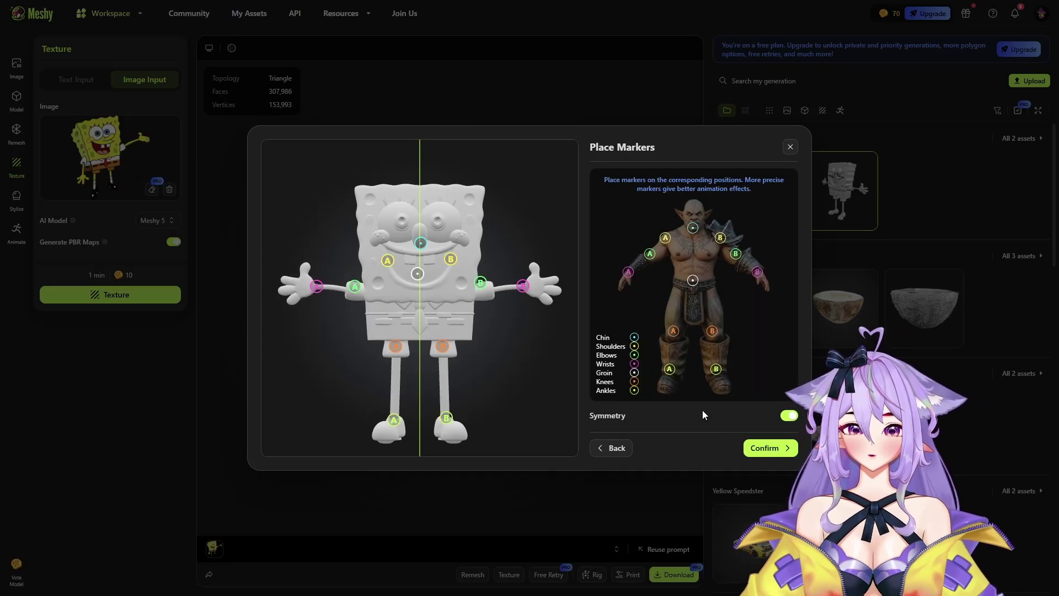
Fit the wrist, elbow, shoulder, groin, chin and knee markers to SpongeBob's body with symmetry on, and generate the rig
drag(418, 273, 421, 297)
mouse_move(523, 286)
mouse_down()
mouse_move(536, 288)
mouse_move(511, 287)
mouse_up()
drag(451, 259, 485, 290)
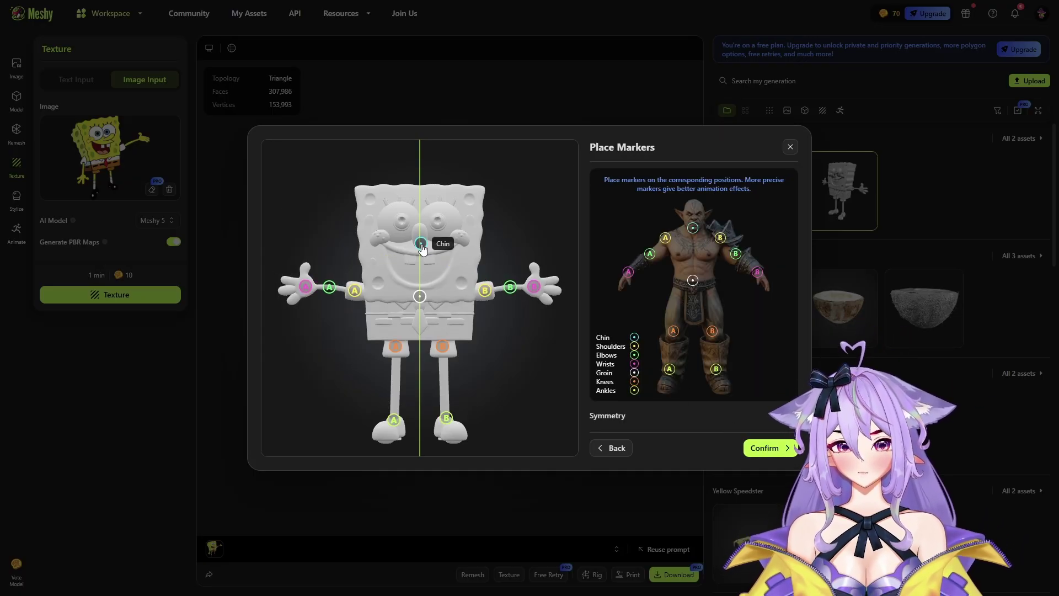
drag(420, 296, 420, 329)
drag(420, 242, 420, 298)
drag(395, 346, 395, 384)
click(753, 442)
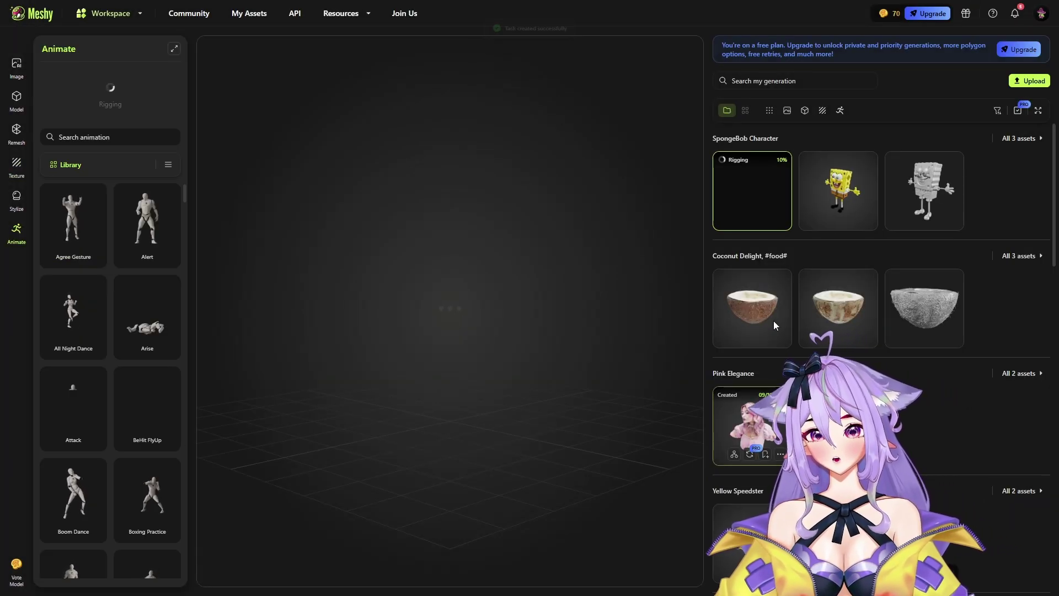
Open the textured SpongeBob model and examine its face, clothing and legs up close and from several angles
click(839, 182)
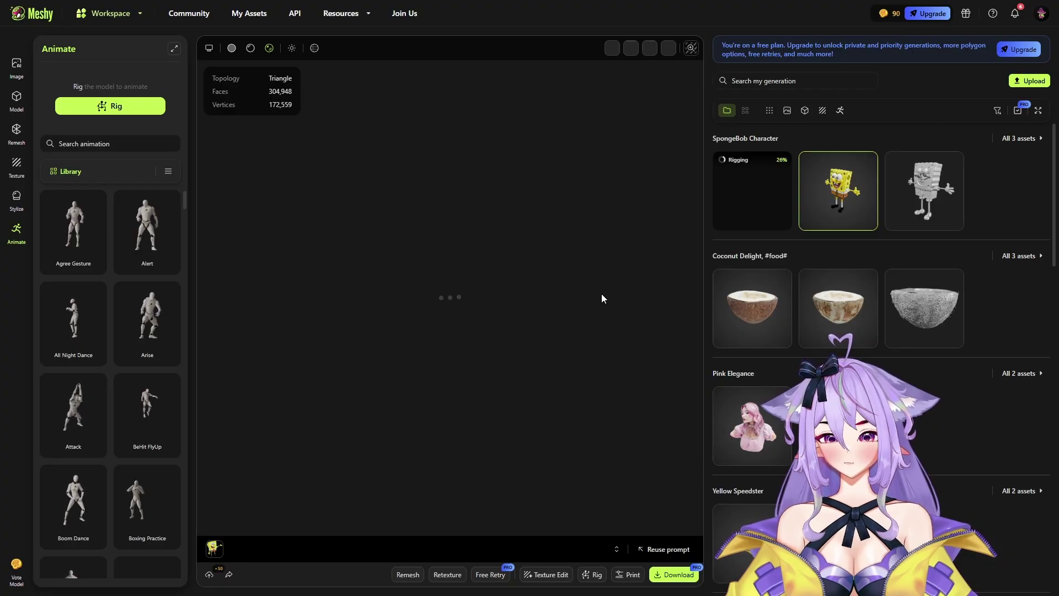
drag(441, 282, 481, 323)
drag(483, 331, 472, 240)
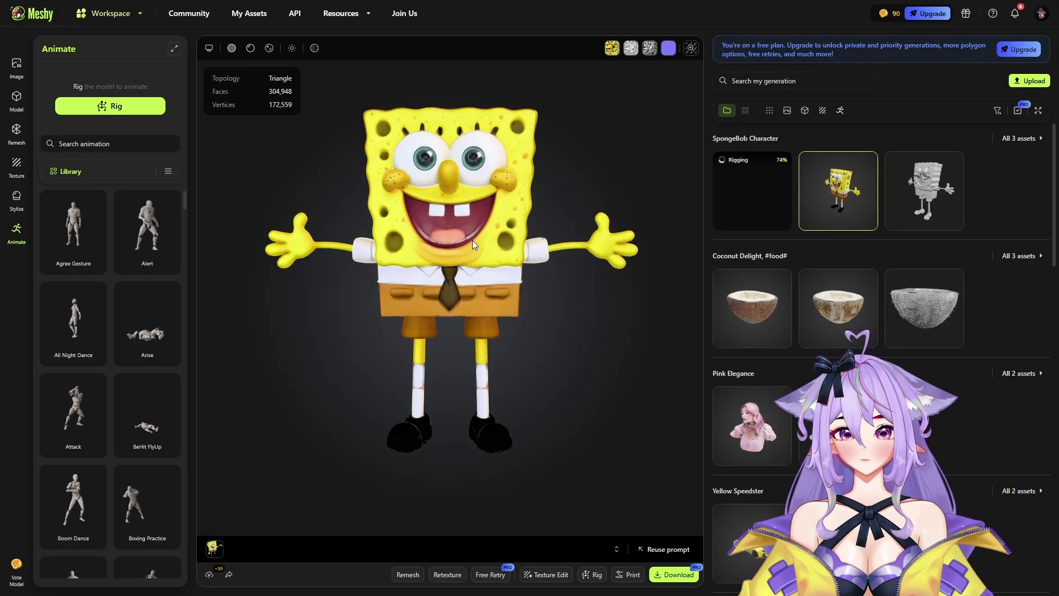
scroll(473, 240, up, 5)
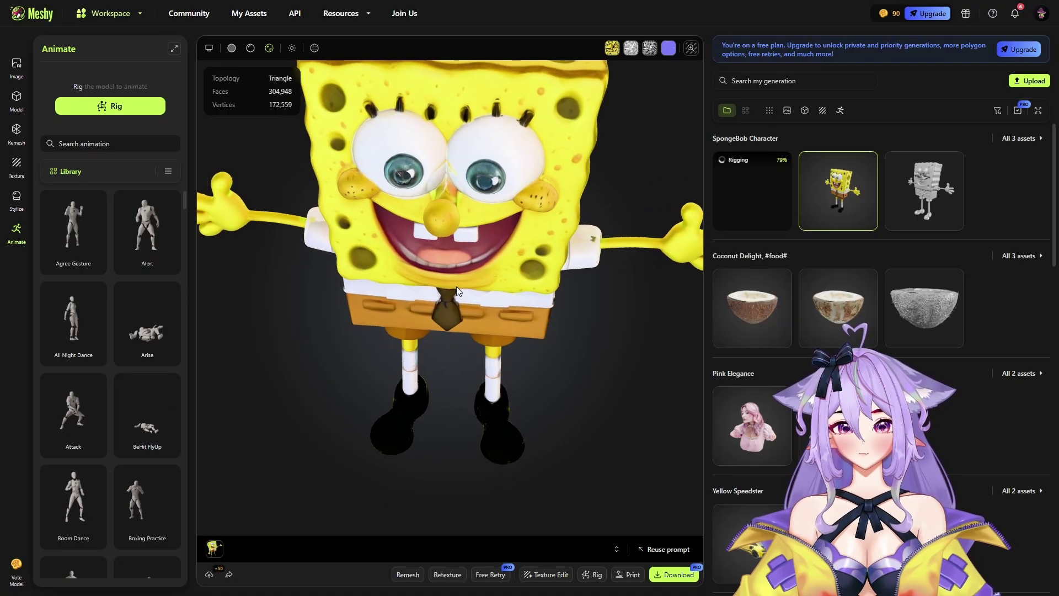
scroll(455, 286, down, 5)
scroll(491, 231, down, 3)
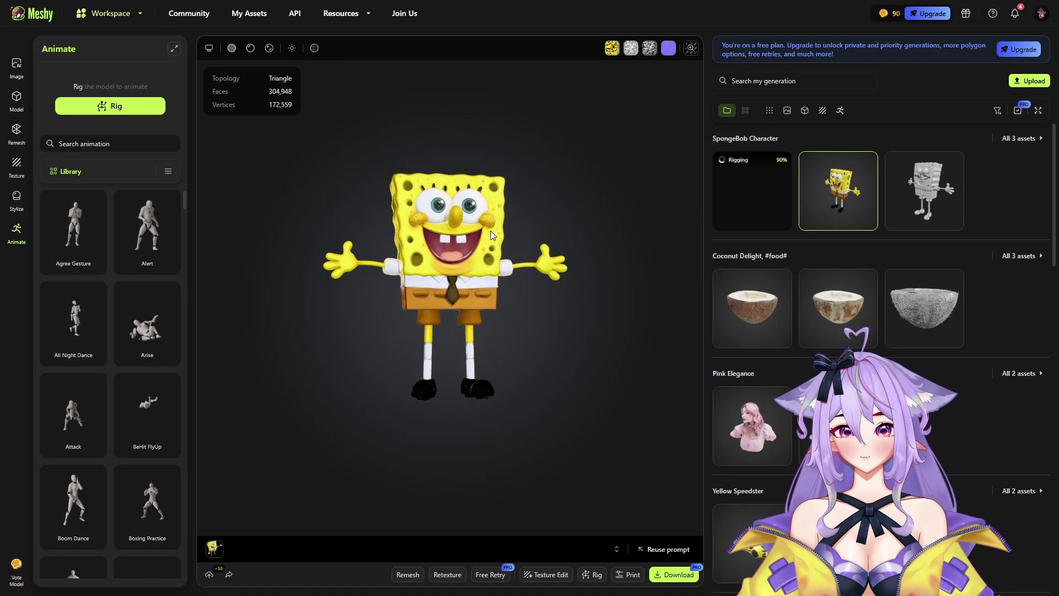
drag(485, 244, 482, 341)
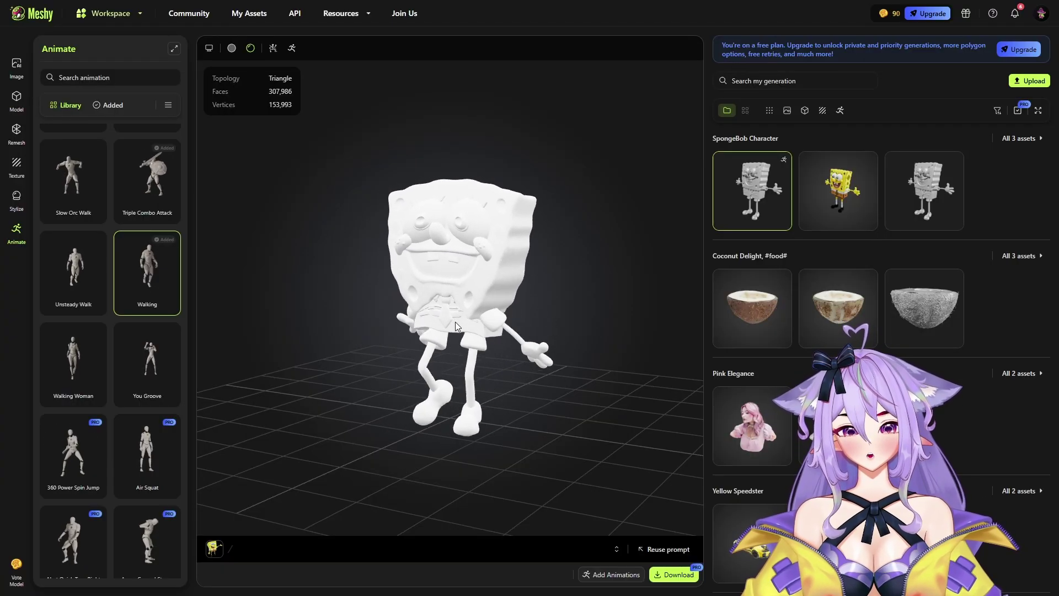
Preview the Walking, Triple Combo Attack and Run Fast animations on the rigged SpongeBob, viewing the motion from different angles
drag(455, 322, 474, 304)
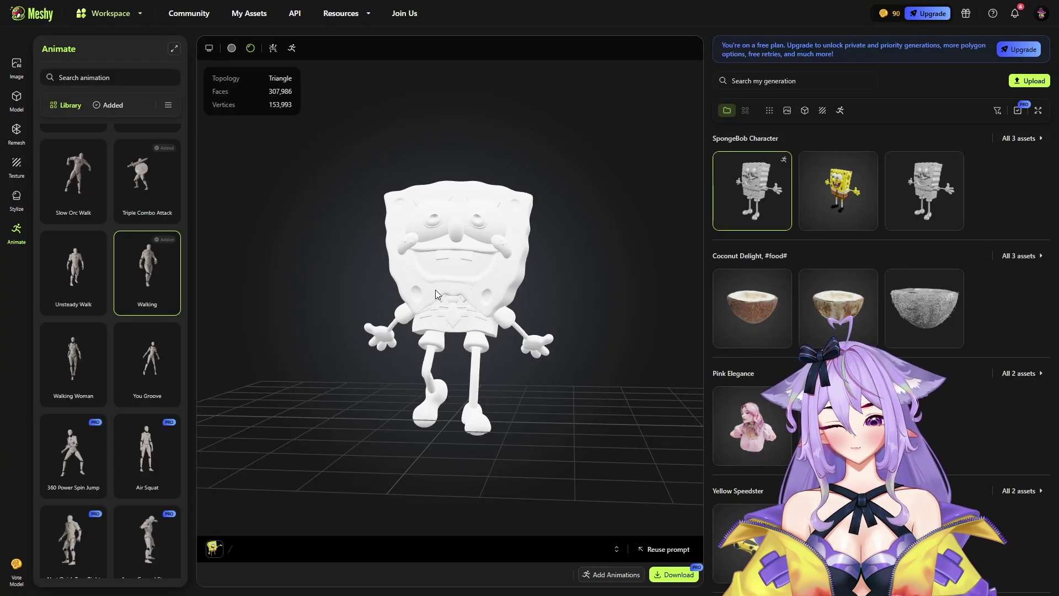
click(158, 185)
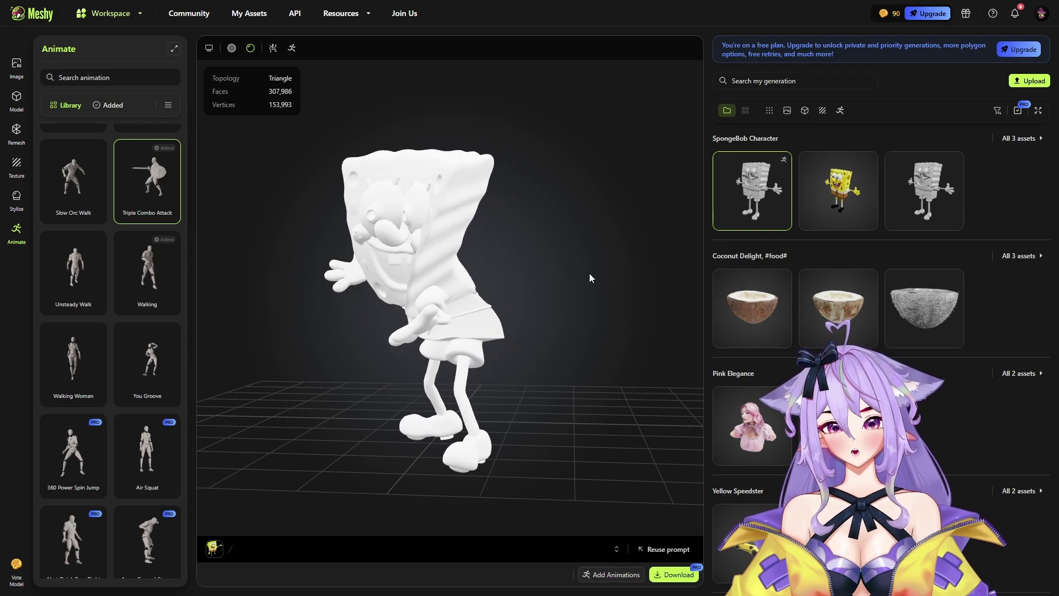
scroll(537, 272, down, 3)
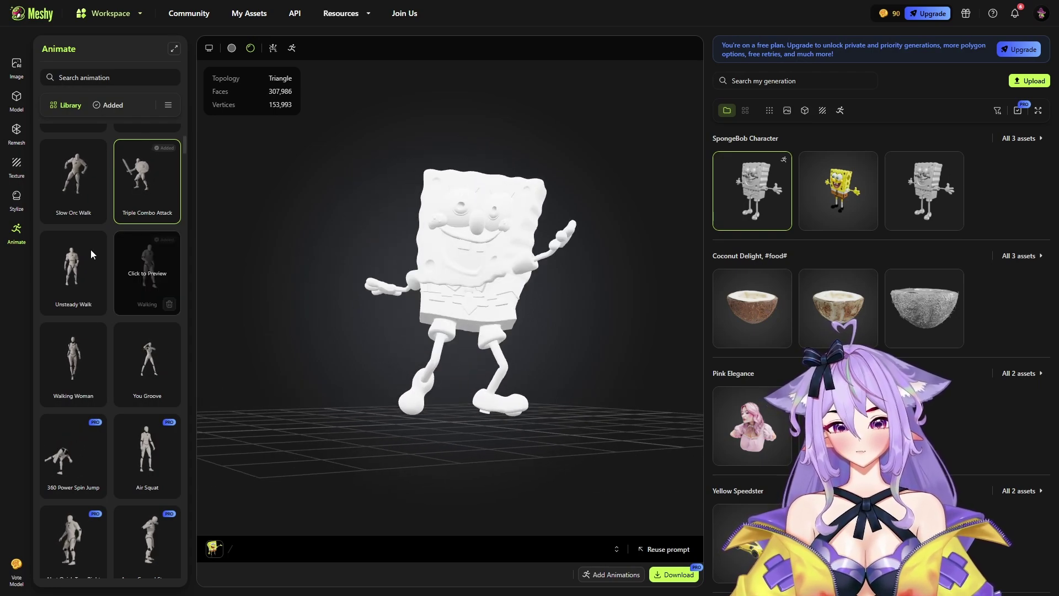
scroll(100, 249, up, 5)
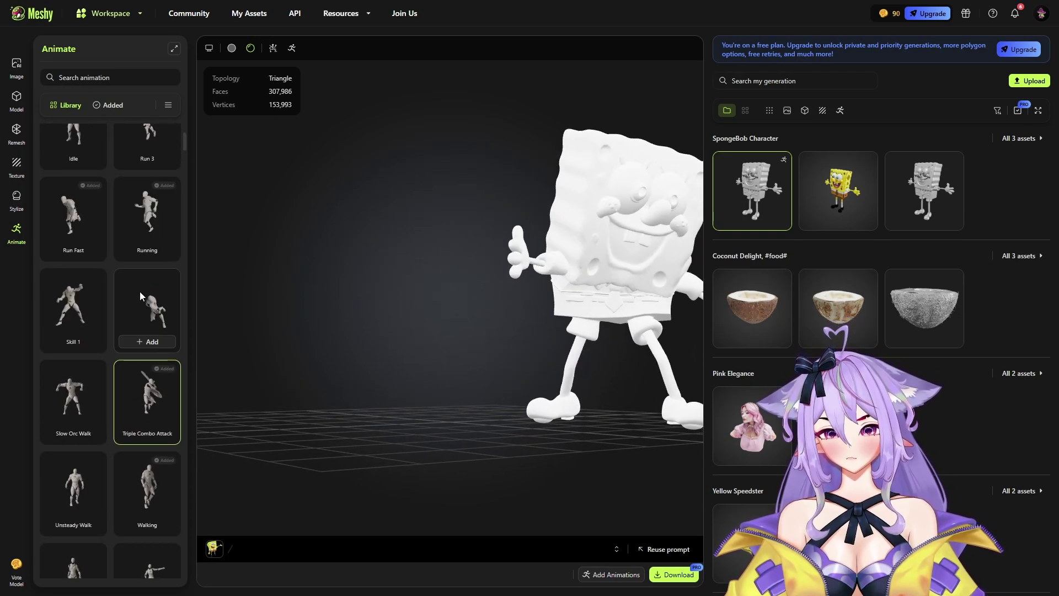
click(96, 237)
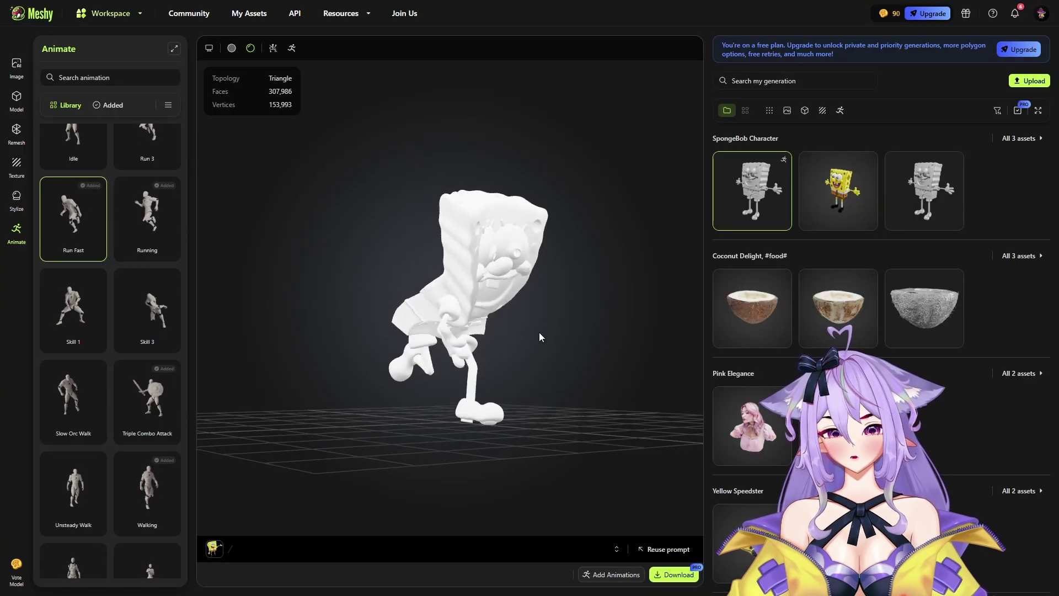
mouse_move(538, 333)
mouse_down()
mouse_move(495, 333)
mouse_move(525, 320)
mouse_move(309, 368)
mouse_move(540, 343)
mouse_up()
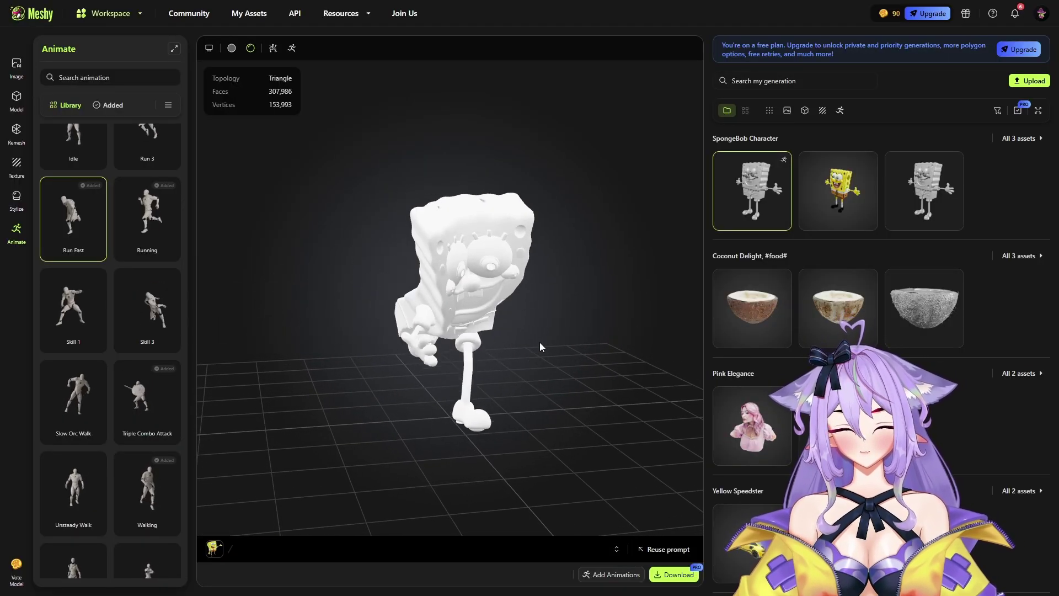
mouse_move(539, 337)
mouse_down()
mouse_move(535, 322)
mouse_move(524, 345)
mouse_up()
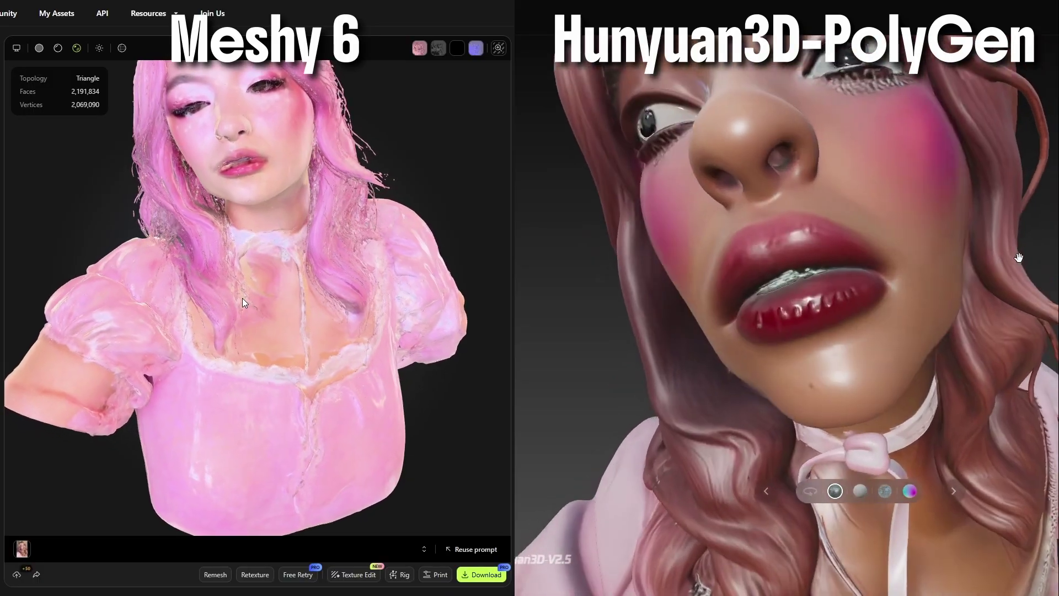
Compare the Meshy 6 and Hunyuan3D-PolyGen versions of the pink-haired bust and the Porsche, both textured and untextured
scroll(238, 298, down, 5)
scroll(878, 202, down, 5)
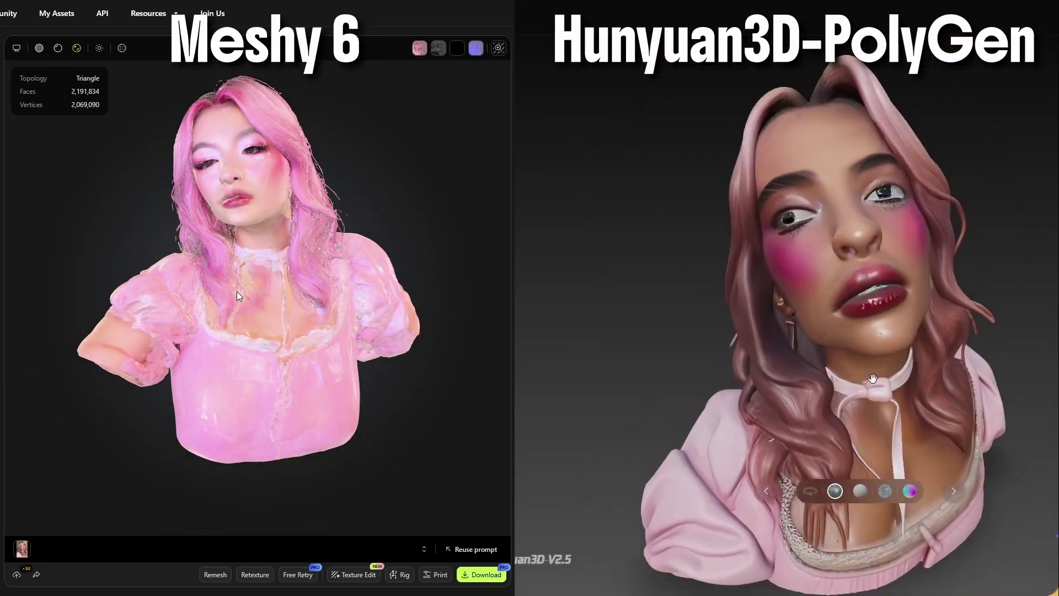
drag(236, 291, 79, 171)
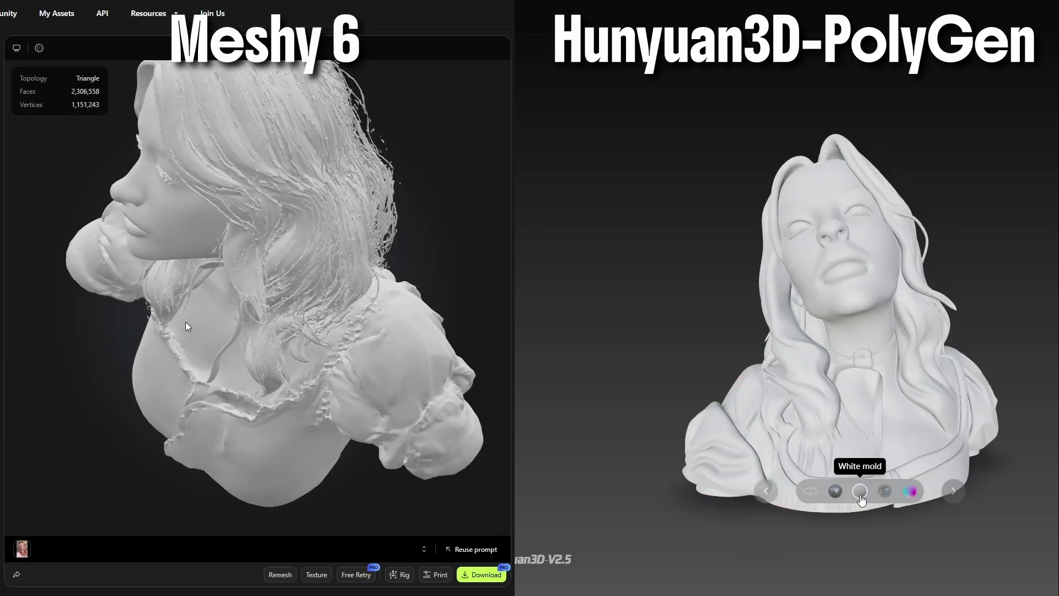
drag(267, 277, 333, 319)
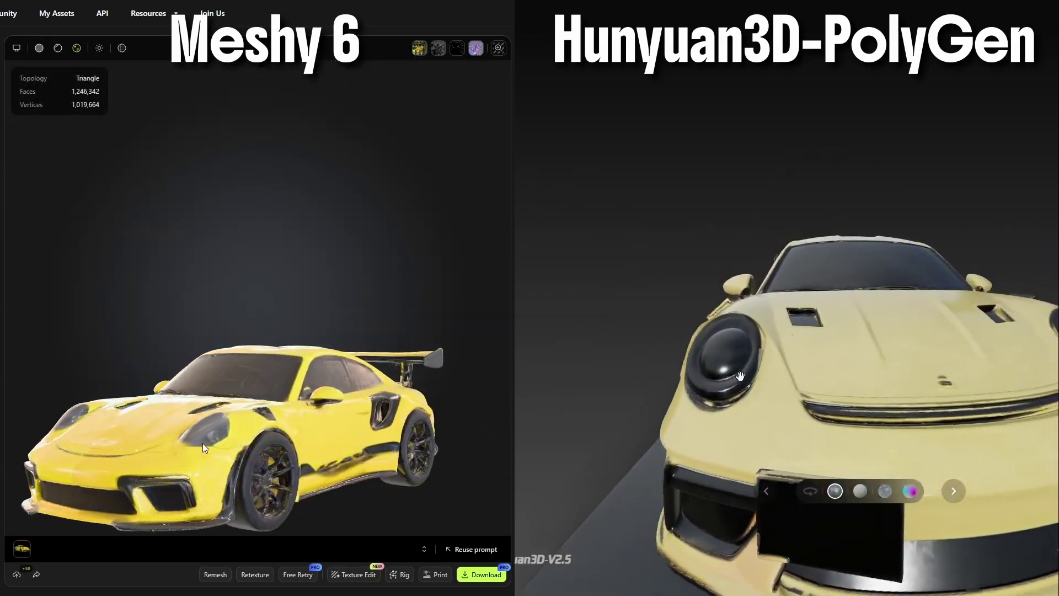
drag(203, 443, 55, 412)
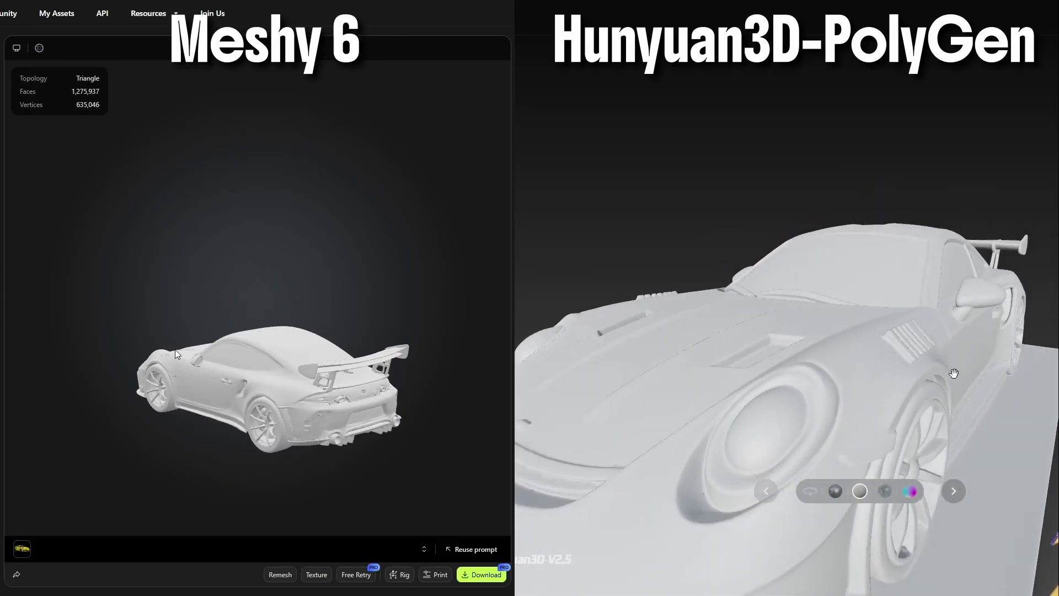
drag(166, 342, 319, 346)
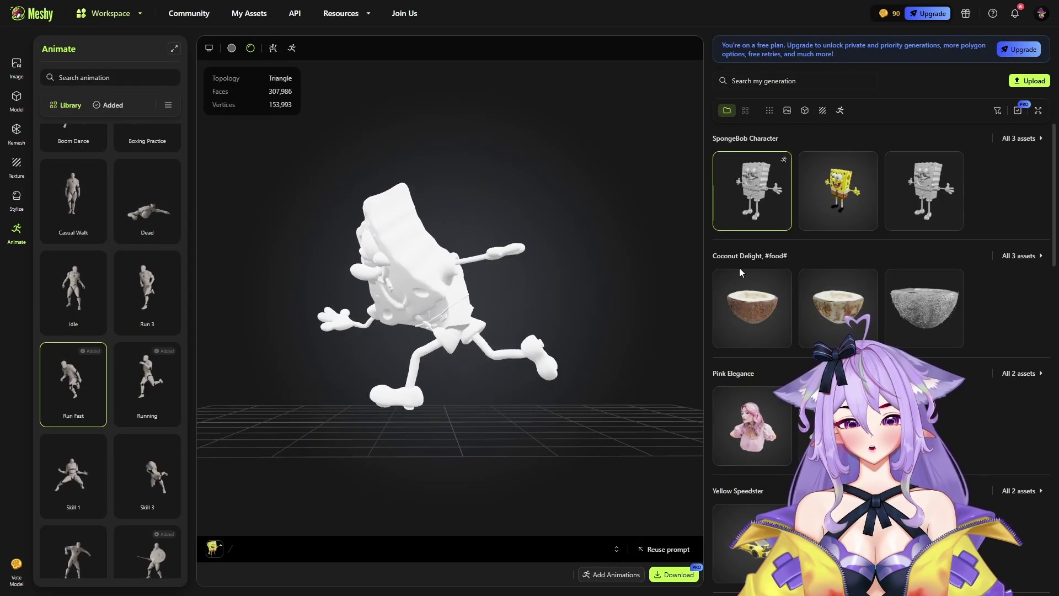
Reopen the brown-shelled coconut and the textured SpongeBob for another look at their final quality
click(742, 293)
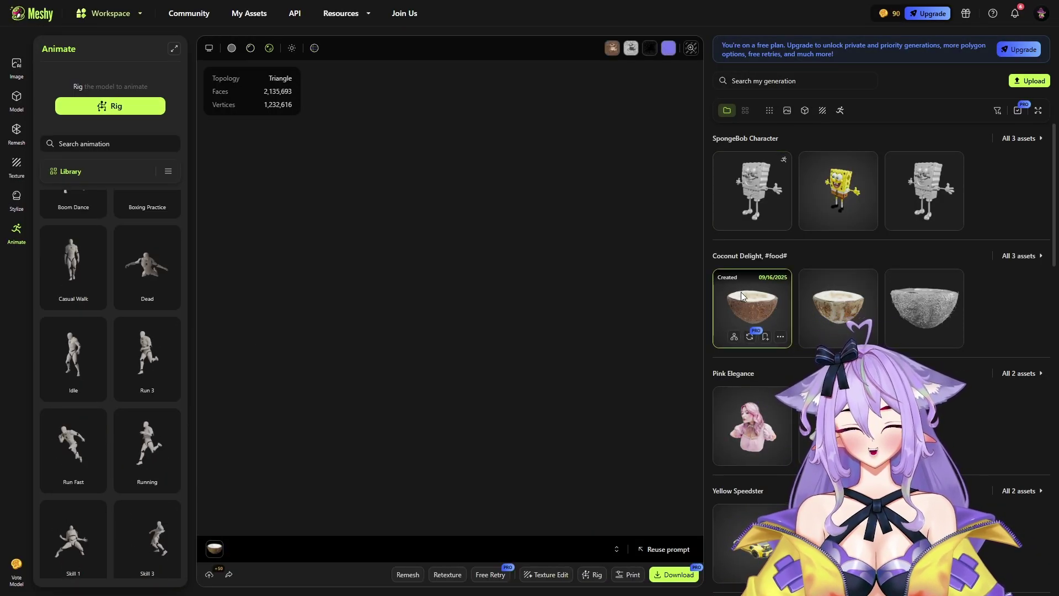
drag(527, 280, 502, 277)
click(834, 198)
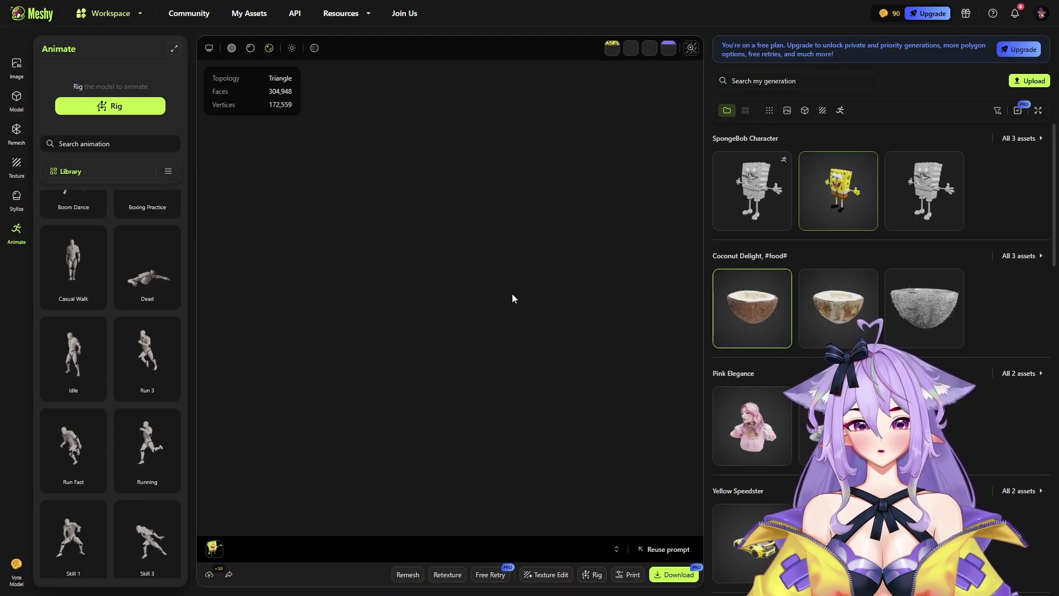